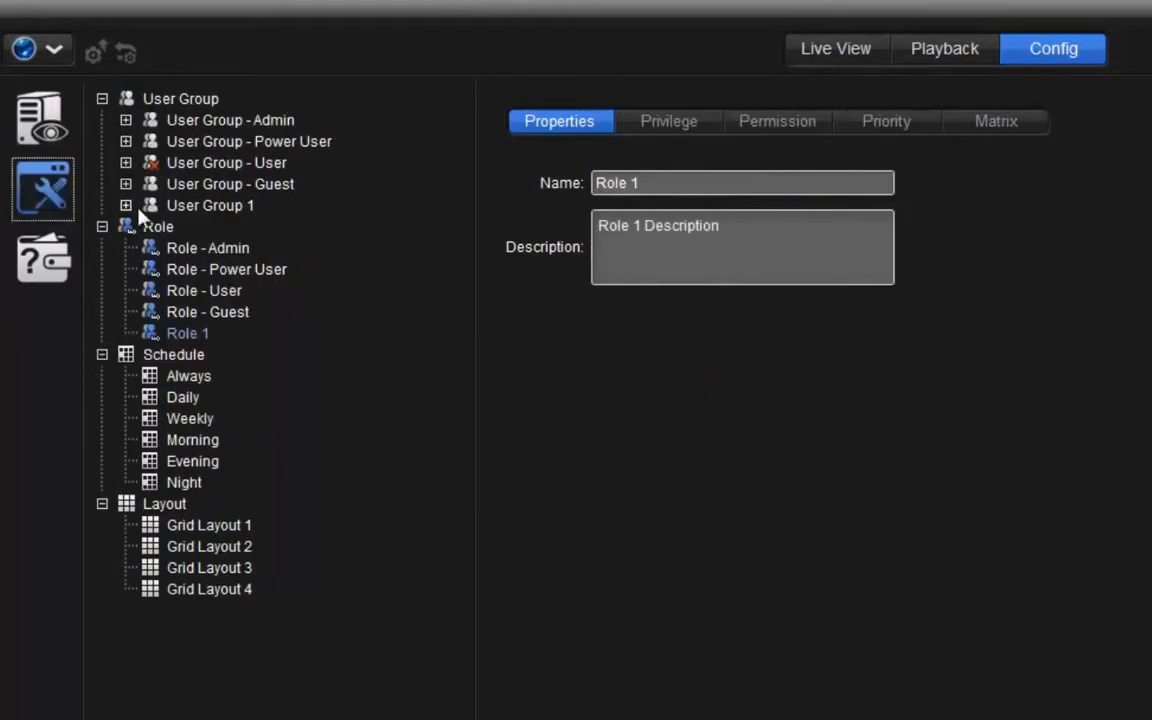
Add a new role to the Role list and name it "guard"
{"action": "left_click", "coordinate": [157, 230]}
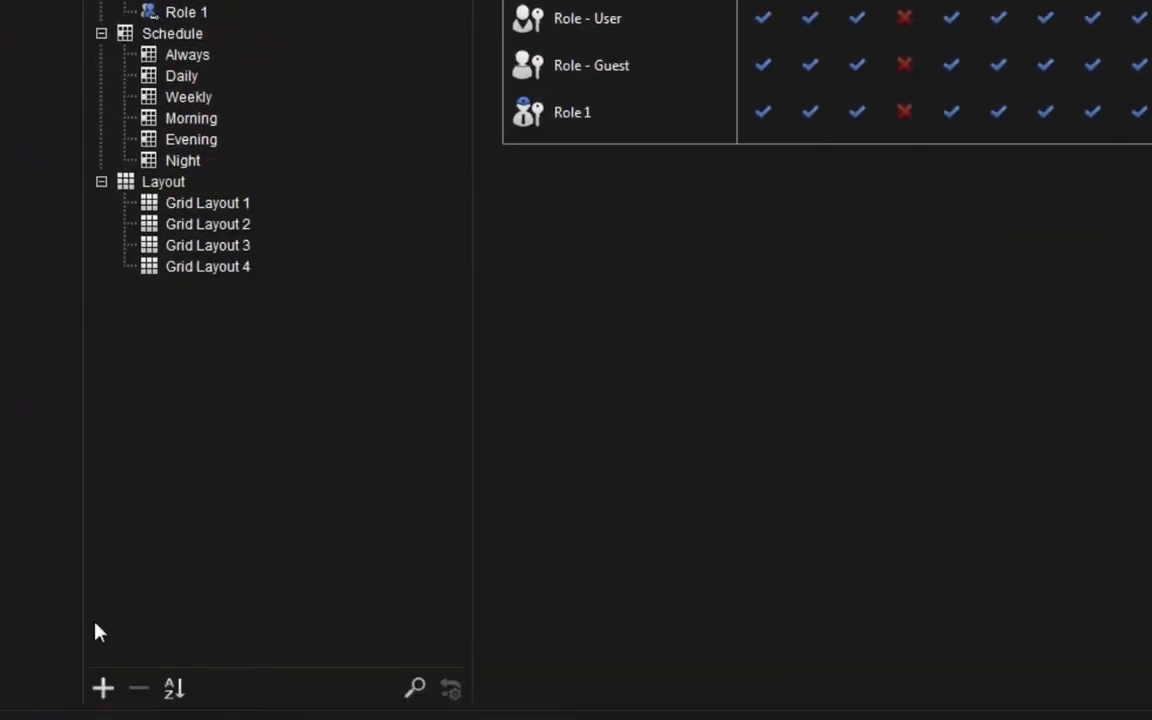
{"action": "left_click", "coordinate": [103, 688]}
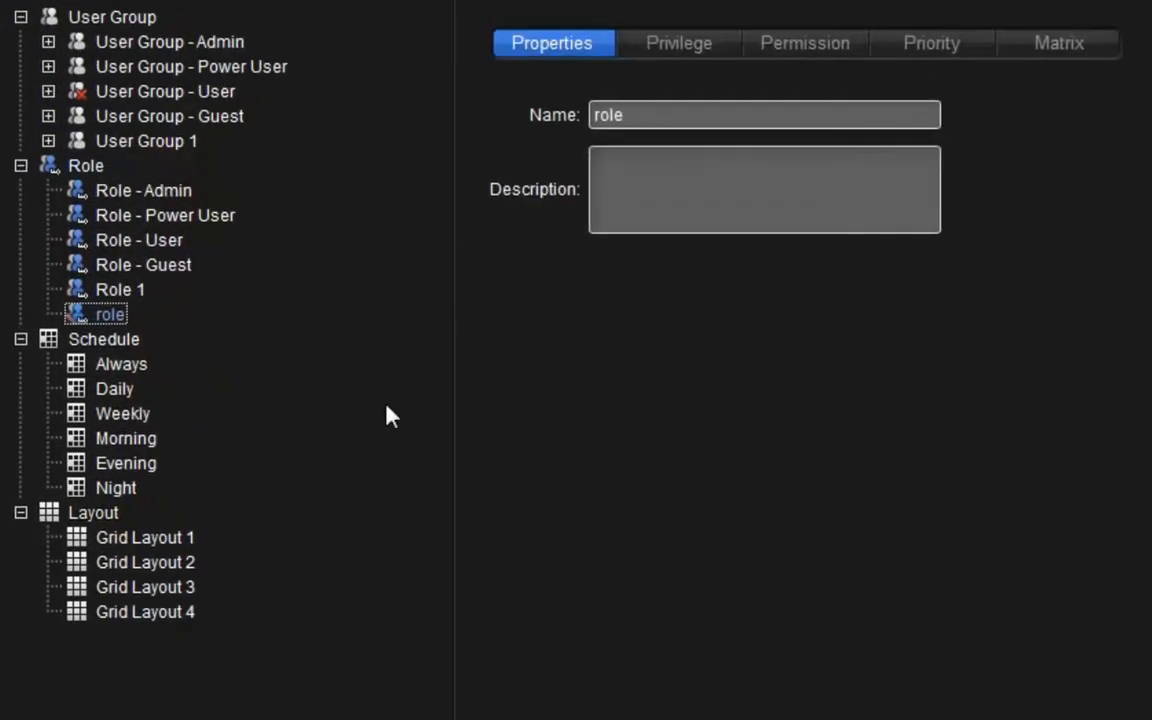
{"action": "double_click", "coordinate": [645, 74]}
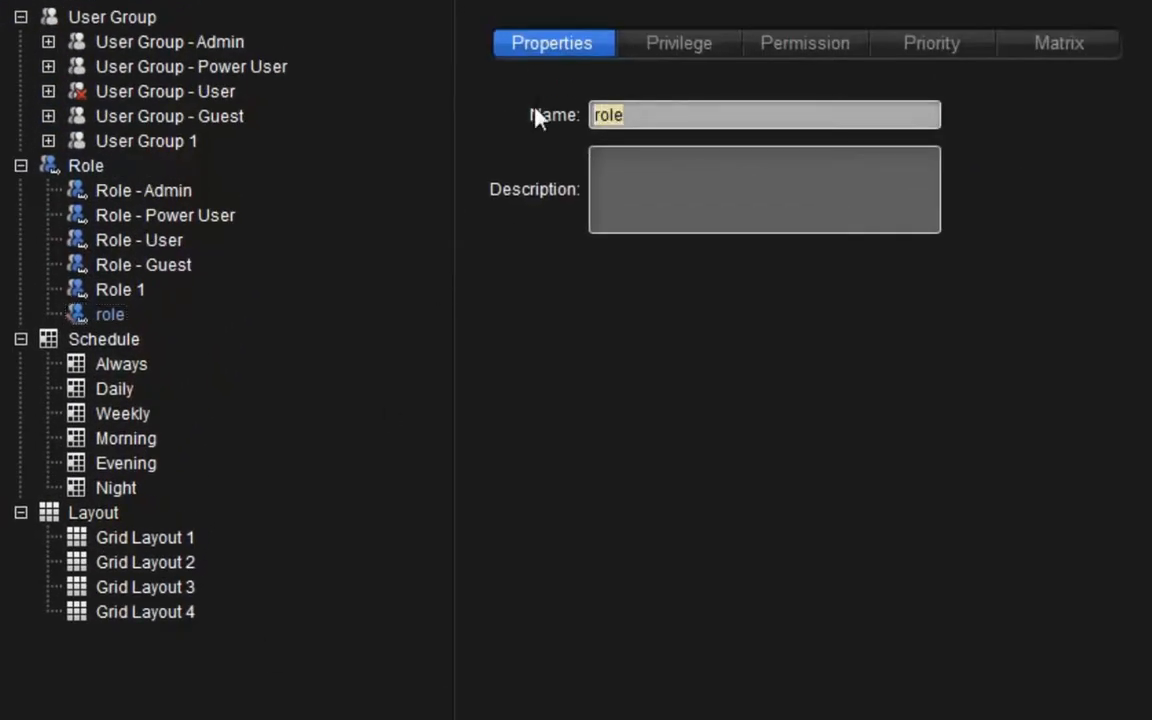
{"action": "type", "text": "guard"}
{"action": "left_click", "coordinate": [625, 200]}
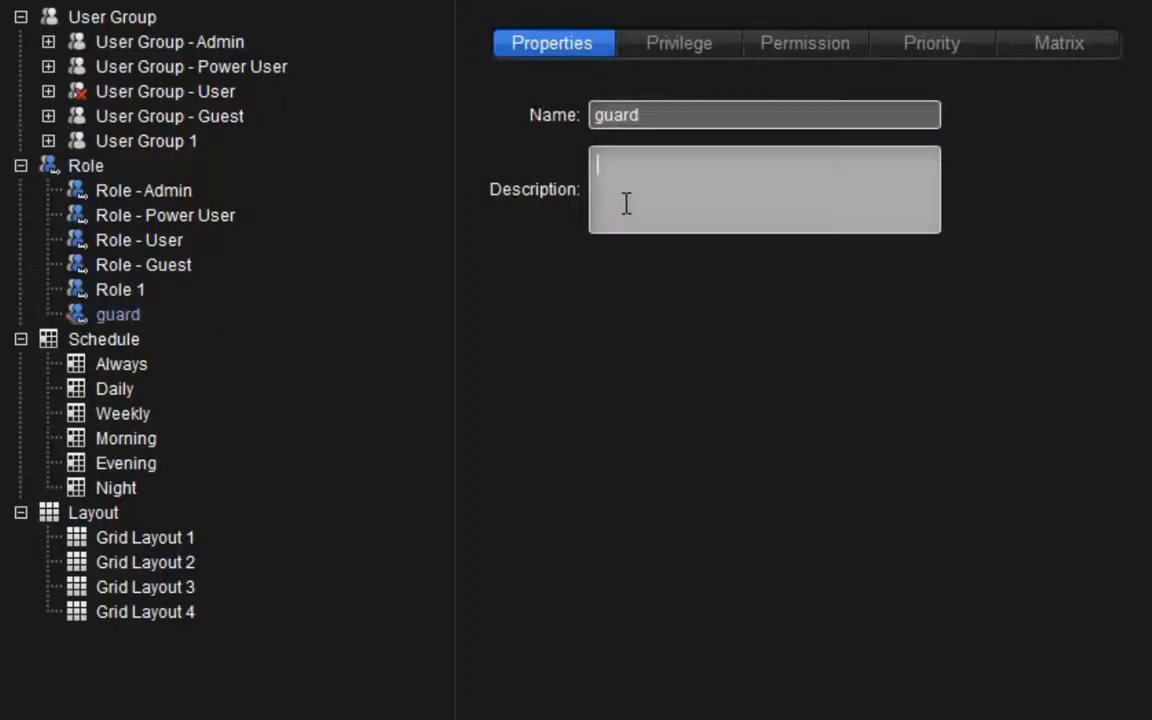
Leave all Config privileges disabled for the guard role and remove its "Export video and metadata transaction" viewing privilege
{"action": "left_click", "coordinate": [700, 47]}
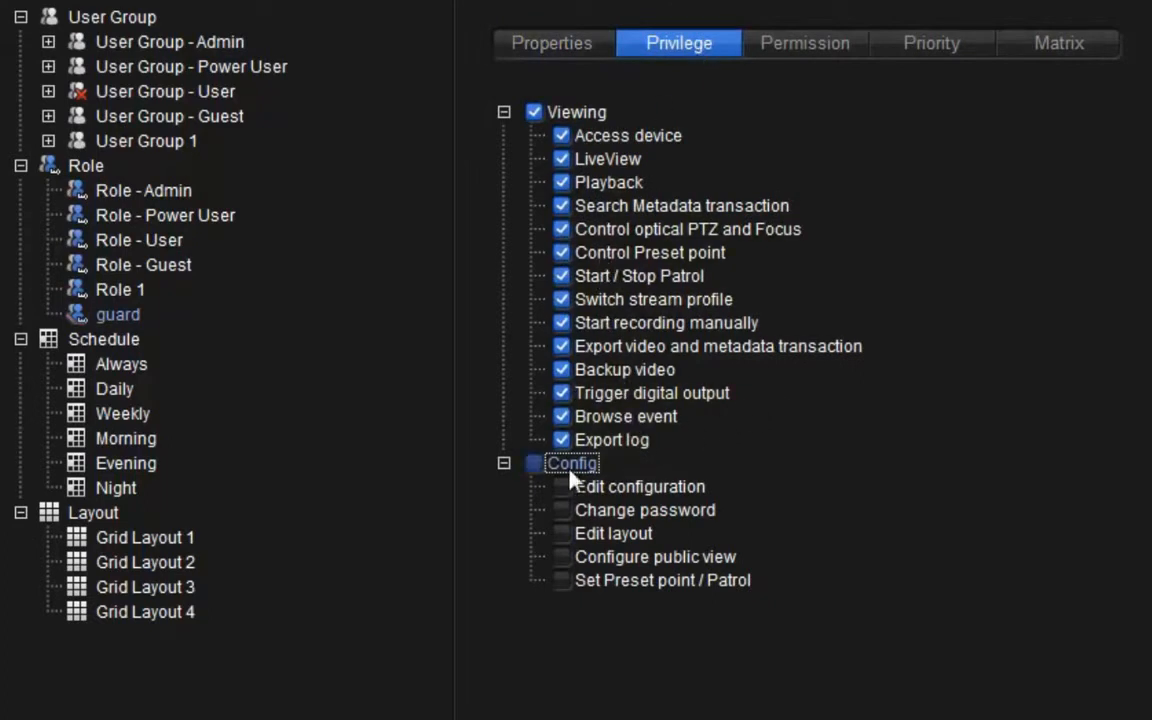
{"action": "left_click", "coordinate": [529, 470]}
{"action": "left_click", "coordinate": [529, 470]}
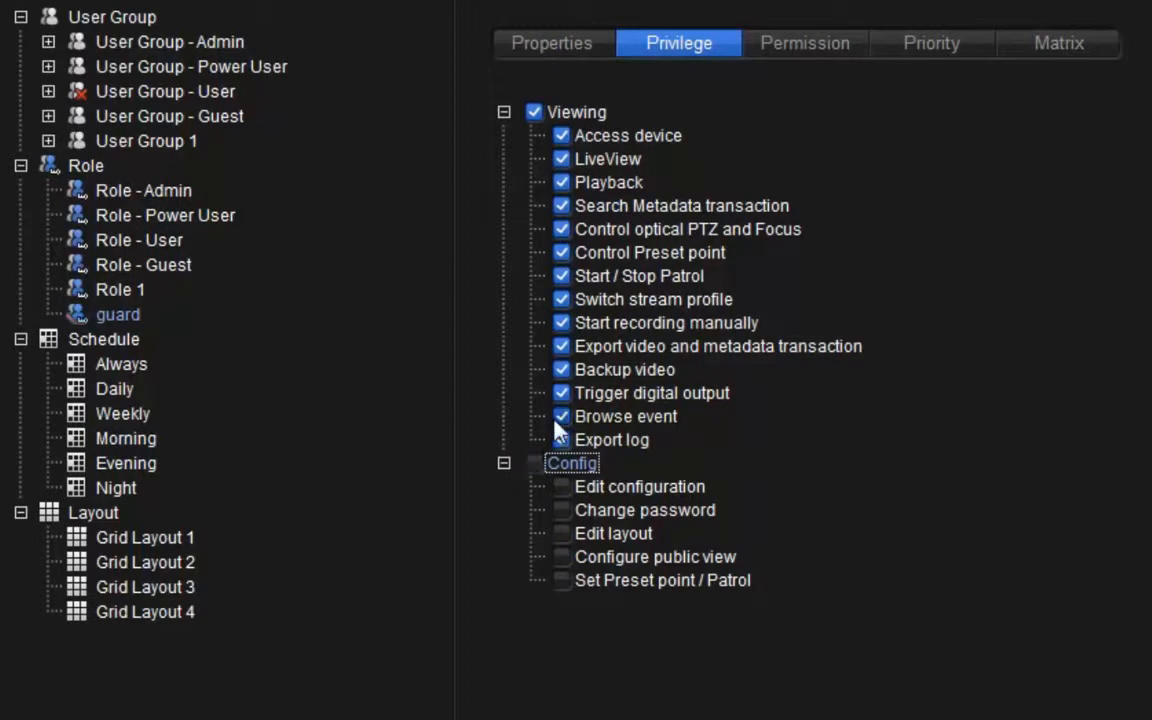
{"action": "left_click", "coordinate": [562, 347]}
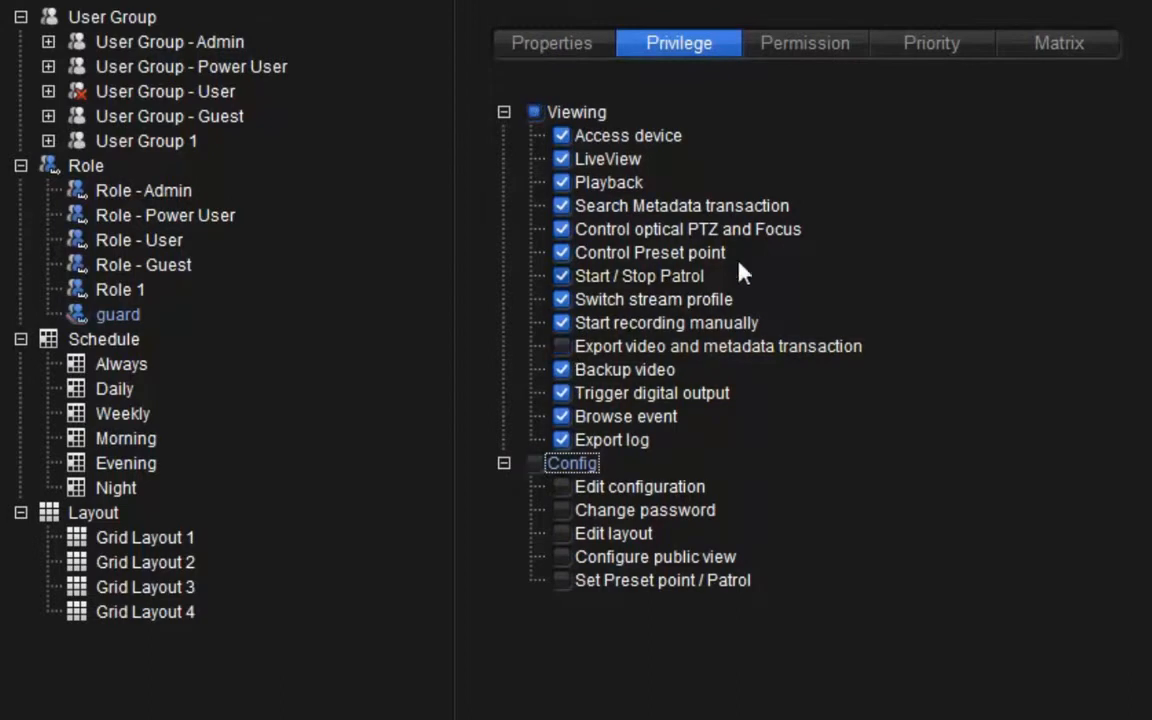
Look through the guard role's device permissions, filtering the device list by Camera and DI and returning it to All
{"action": "left_click", "coordinate": [838, 60]}
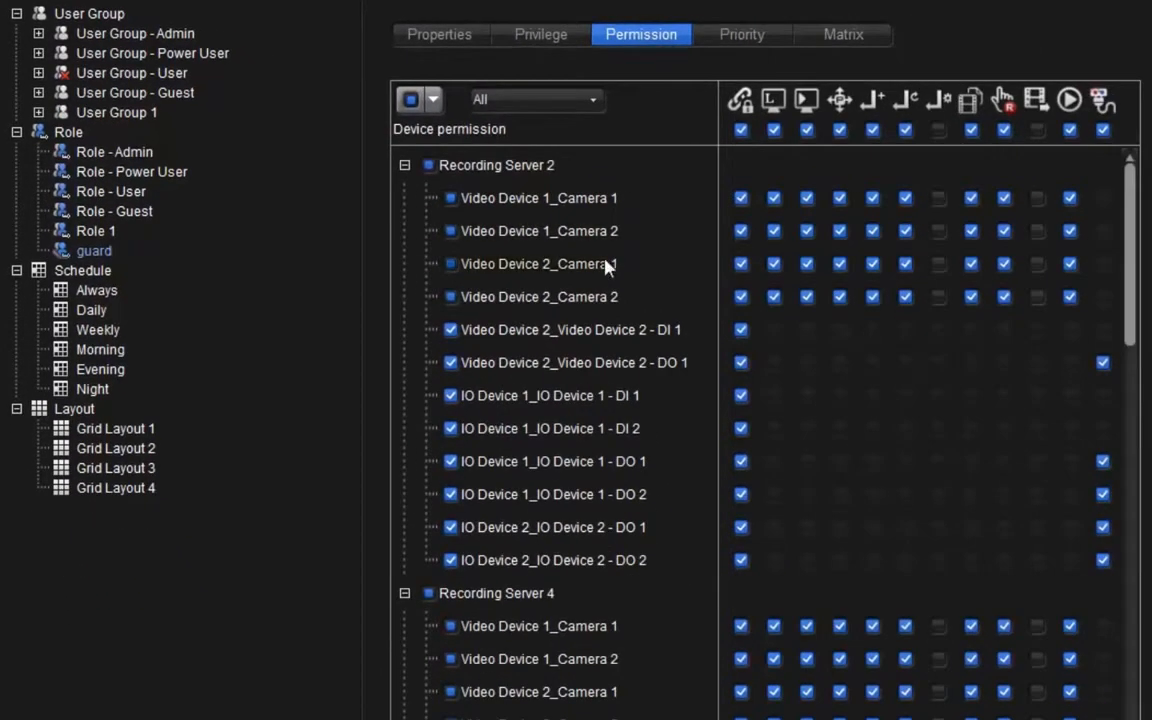
{"action": "scroll", "coordinate": [605, 400], "scroll_direction": "down", "scroll_amount": 15}
{"action": "scroll", "coordinate": [605, 402], "scroll_direction": "down", "scroll_amount": 5}
{"action": "scroll", "coordinate": [602, 468], "scroll_direction": "up", "scroll_amount": 20}
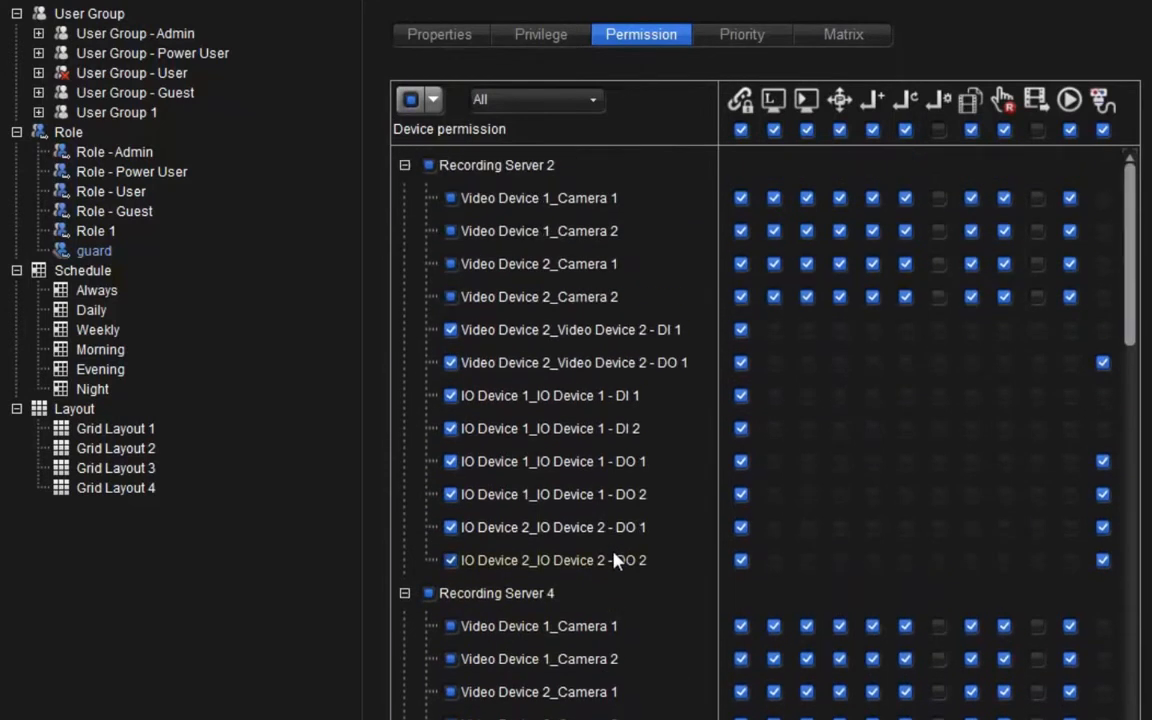
{"action": "left_click", "coordinate": [592, 100]}
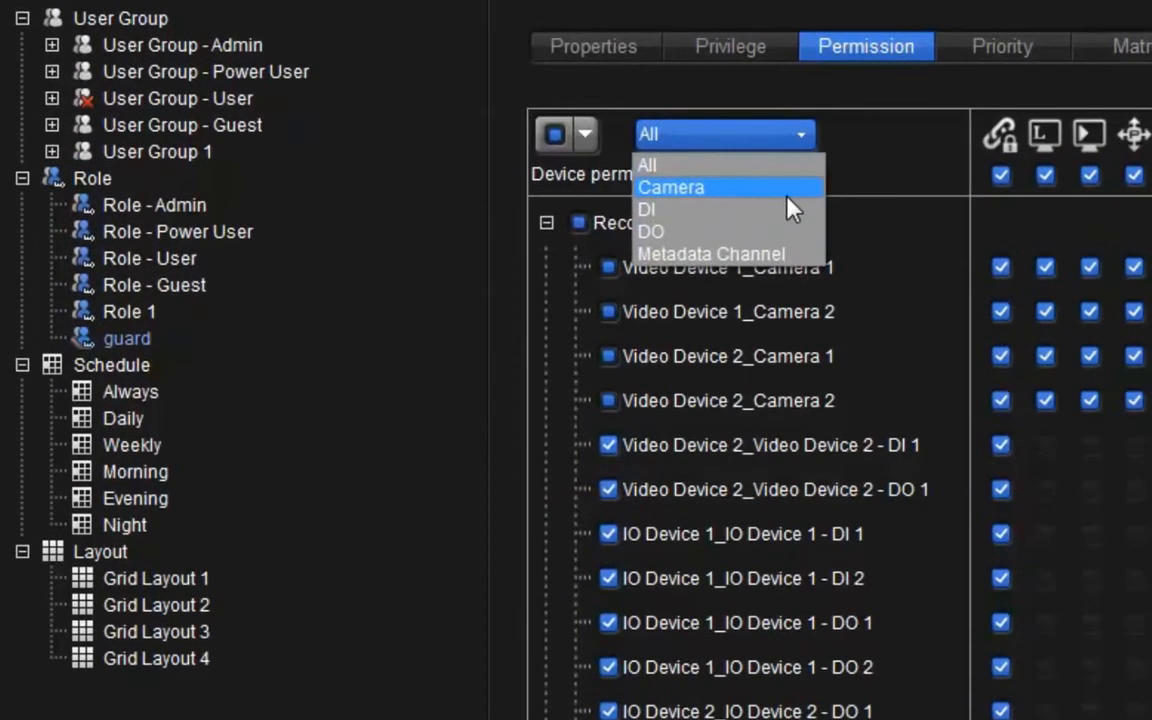
{"action": "left_click", "coordinate": [716, 172]}
{"action": "left_click", "coordinate": [710, 125]}
{"action": "left_click", "coordinate": [776, 210]}
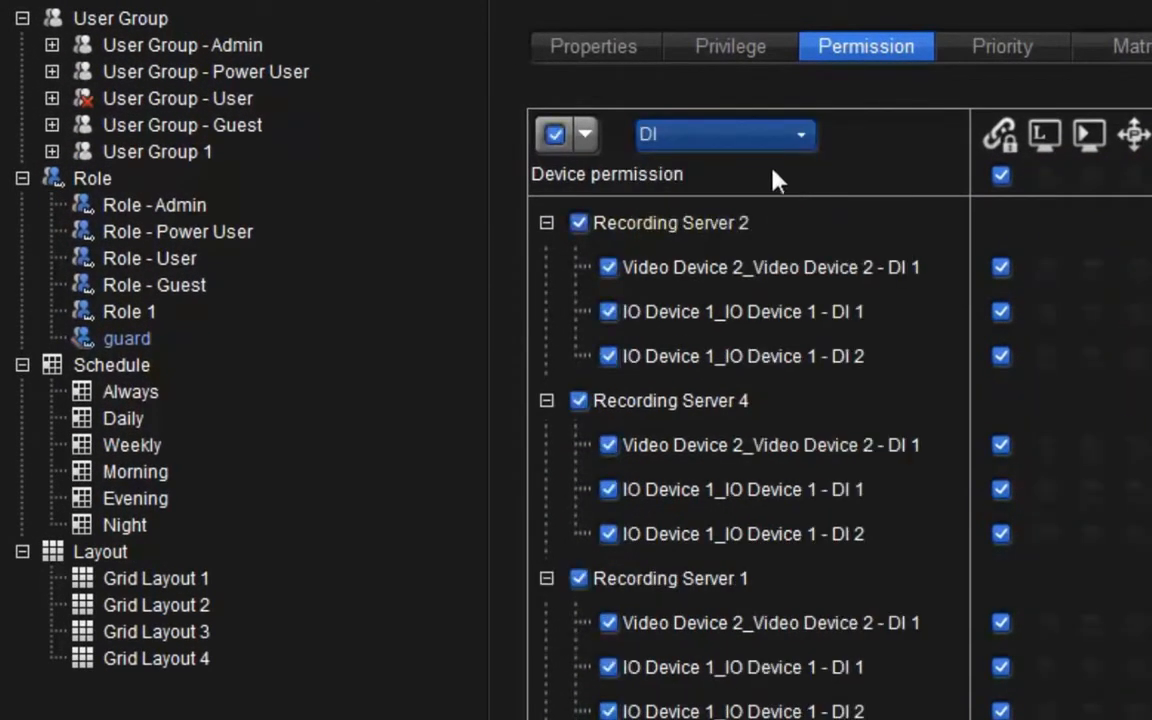
{"action": "left_click", "coordinate": [770, 138]}
{"action": "left_click", "coordinate": [765, 166]}
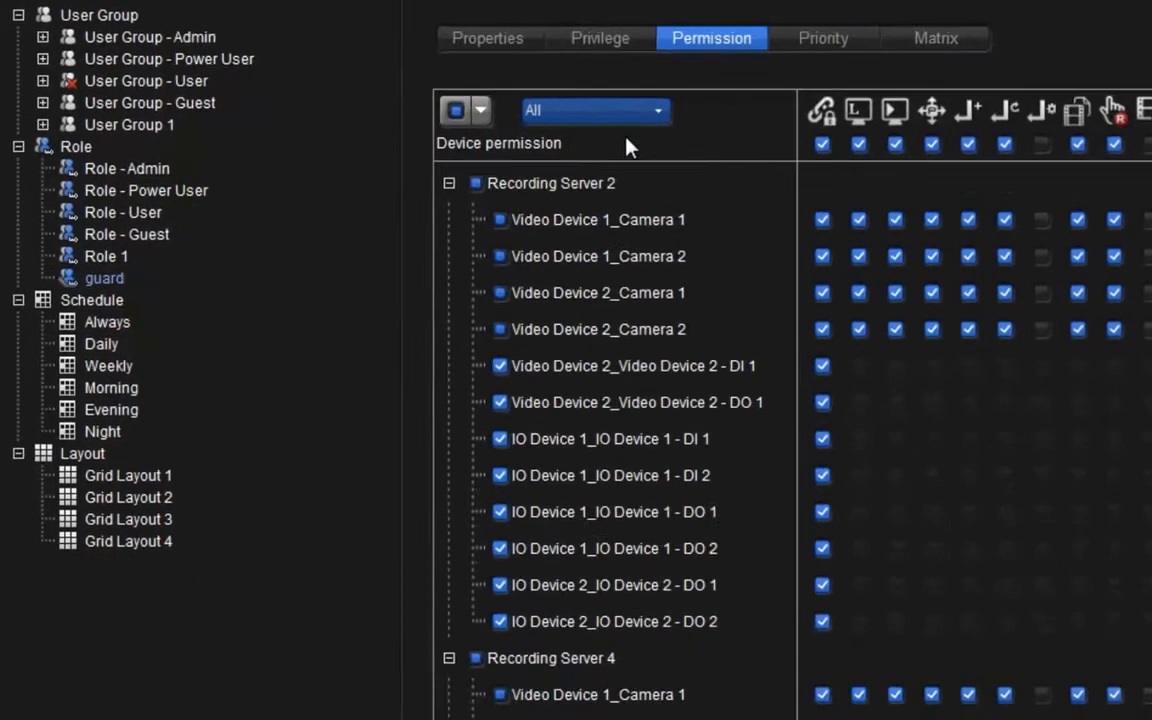
Clear the permissions of Recording Server 2's Video Device 1 Camera 1 and Camera 2, and toggle all device permissions on and off
{"action": "left_click", "coordinate": [450, 199]}
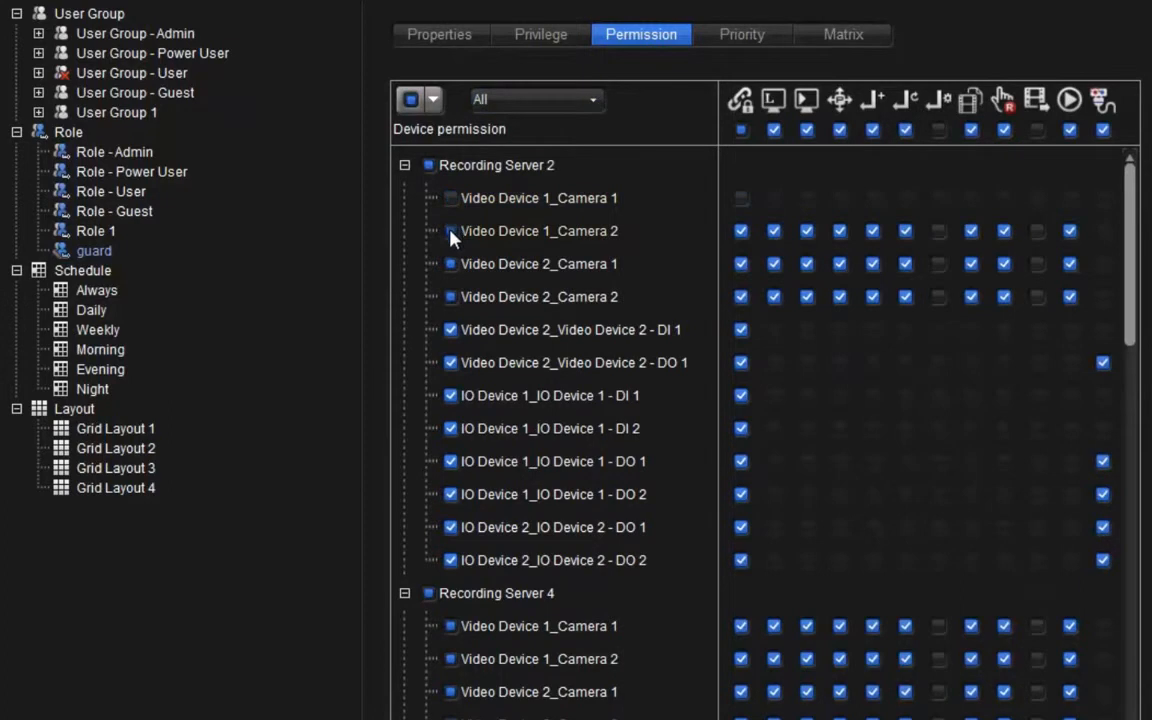
{"action": "left_click", "coordinate": [451, 232]}
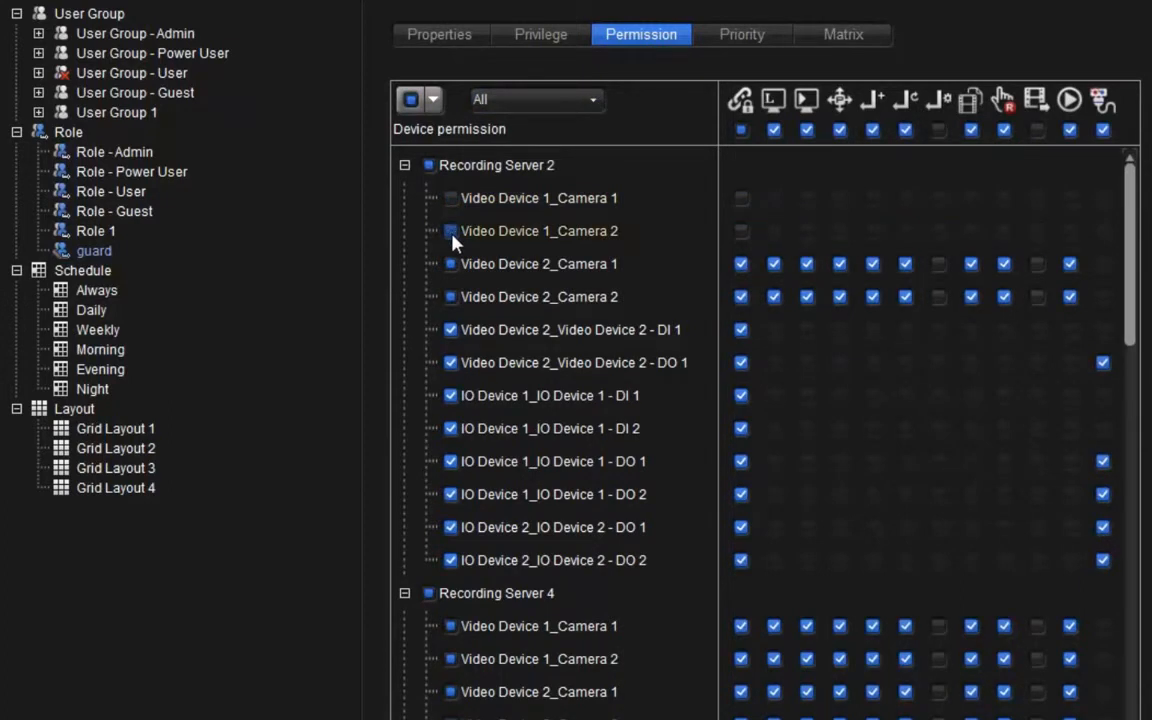
{"action": "left_click", "coordinate": [411, 100]}
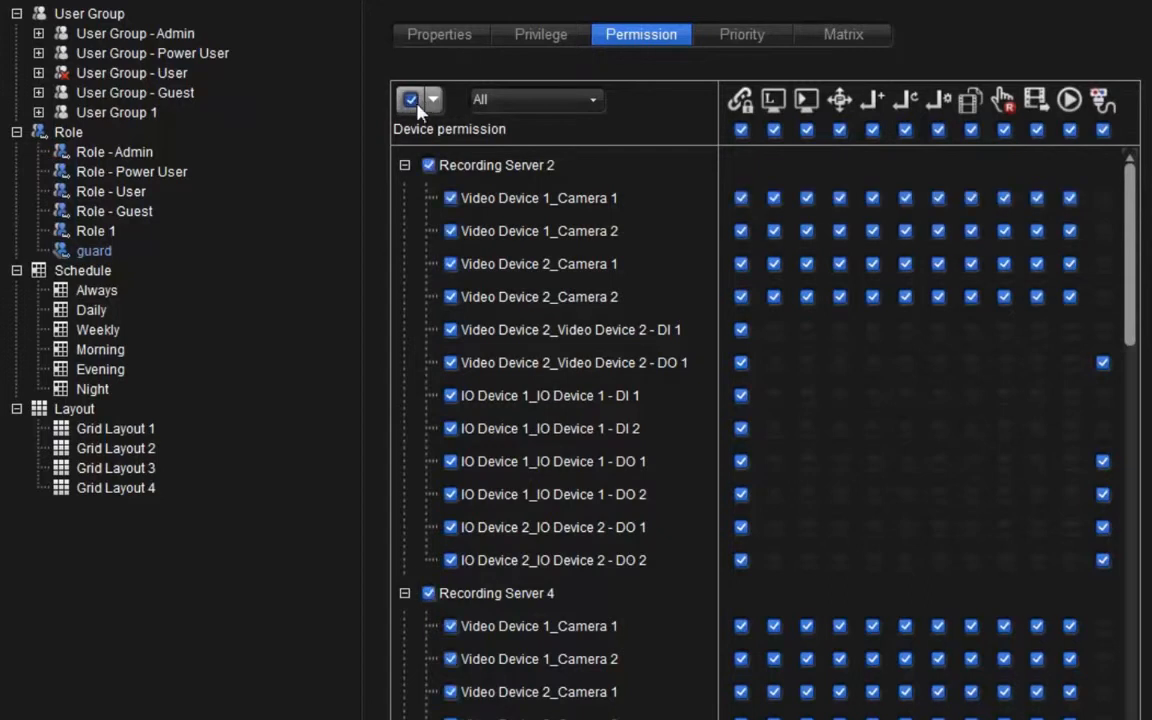
{"action": "left_click", "coordinate": [433, 100]}
{"action": "left_click", "coordinate": [438, 157]}
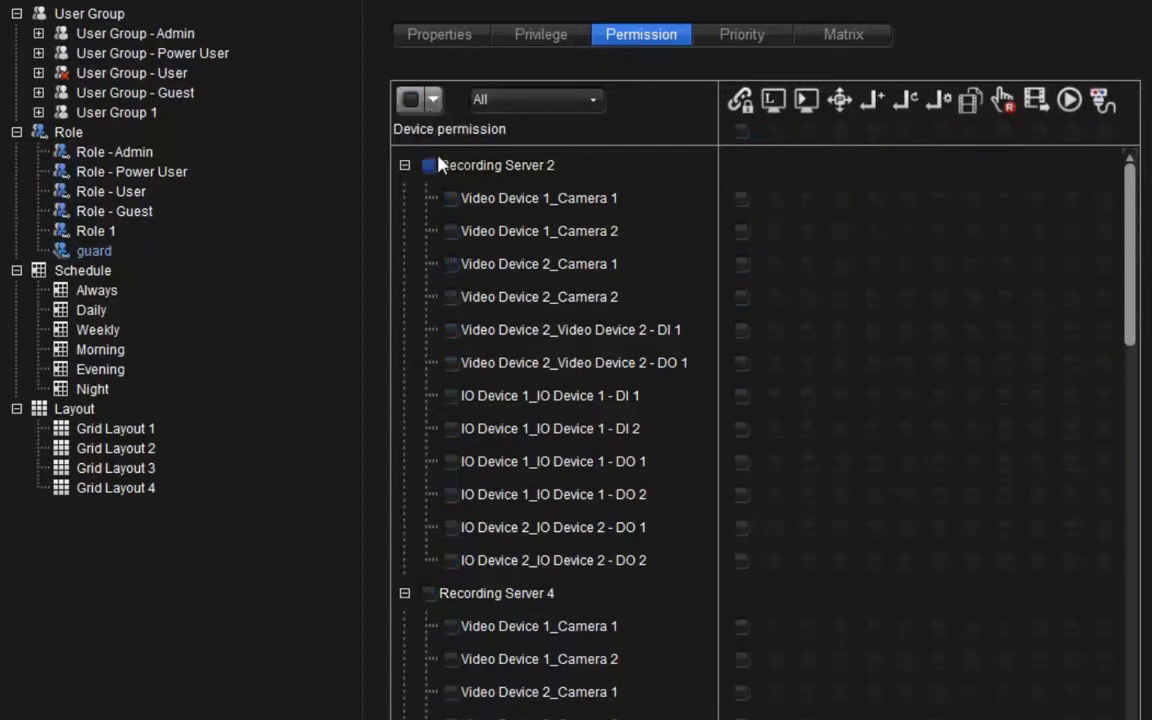
Grant the guard role every device permission, but remove all permissions for Recording Server 4
{"action": "left_click", "coordinate": [411, 100]}
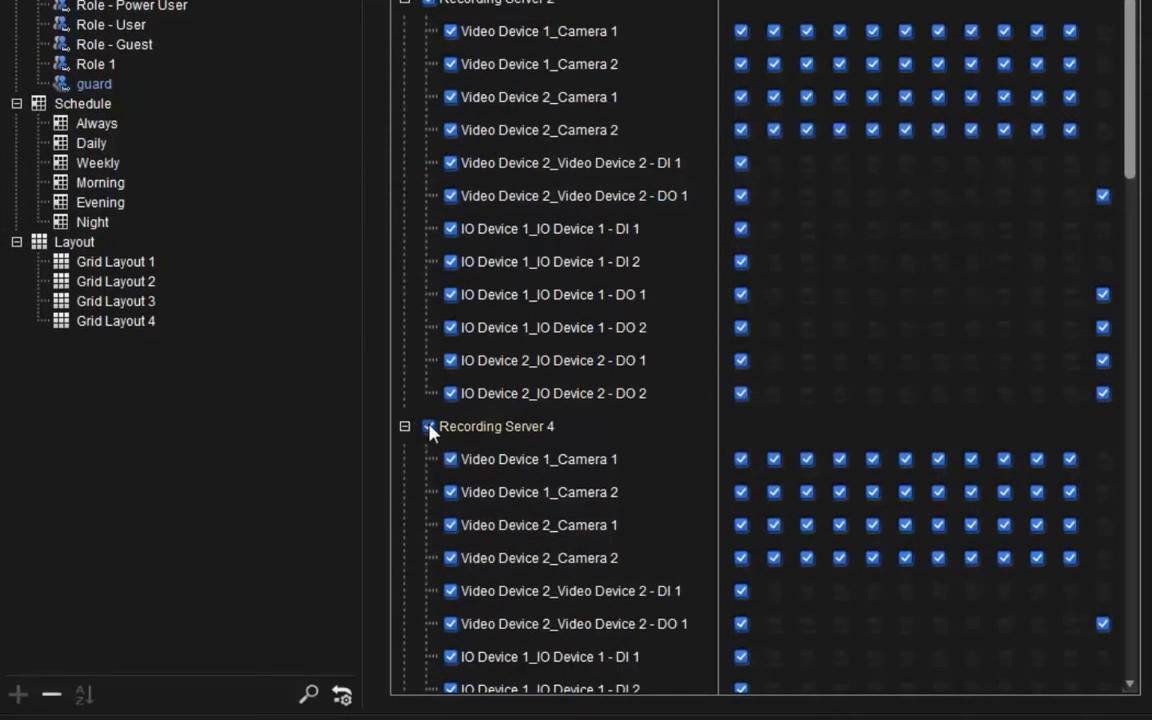
{"action": "left_click", "coordinate": [429, 594]}
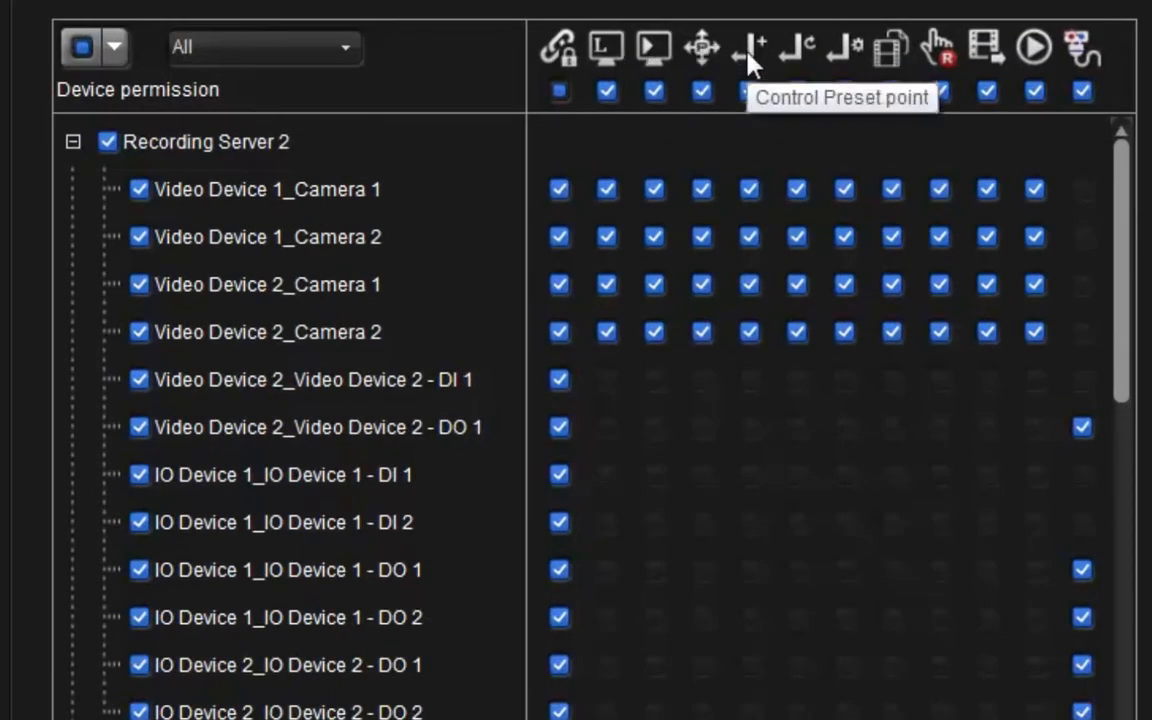
Remove the Control Preset point and Start / Stop Patrol permissions for all cameras, and Playback for Recording Server 2's Video Device 1_Camera 1
{"action": "left_click", "coordinate": [750, 93]}
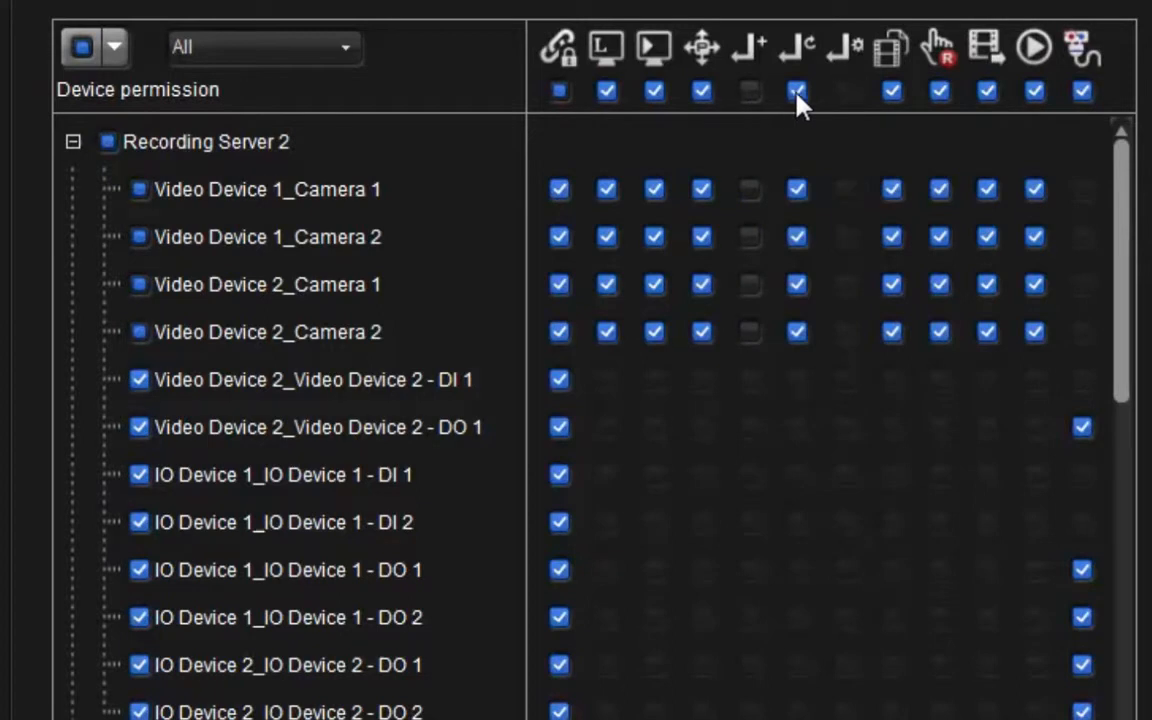
{"action": "left_click", "coordinate": [796, 94]}
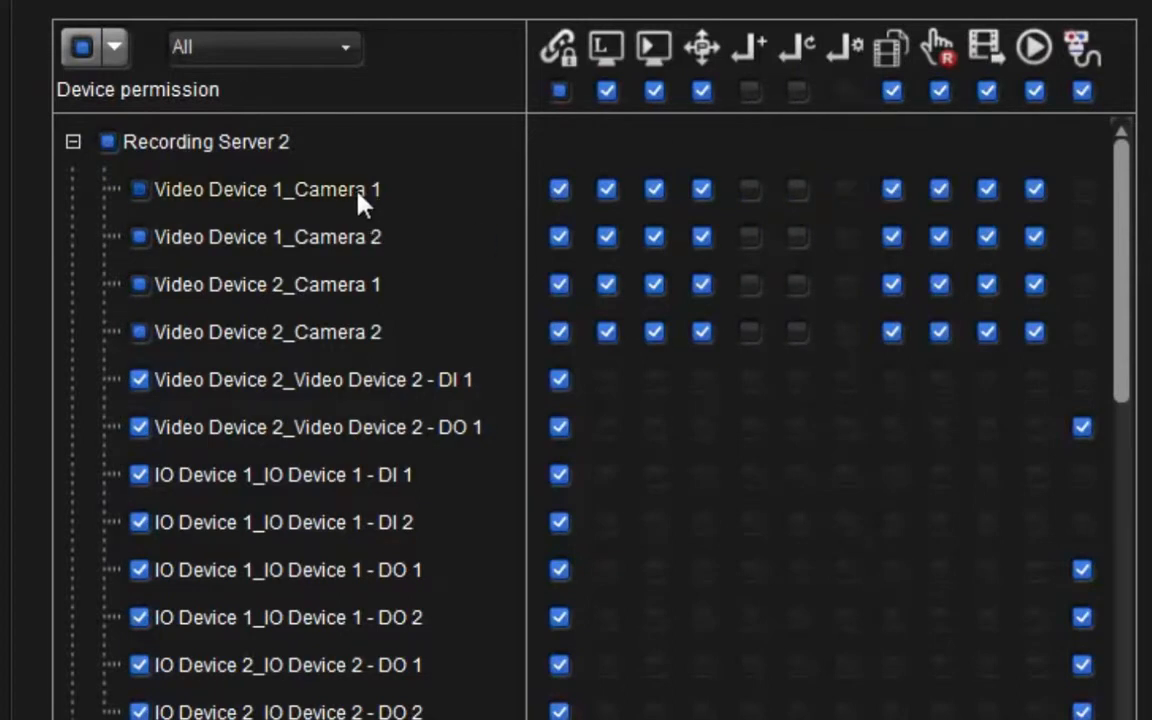
{"action": "left_click", "coordinate": [656, 192]}
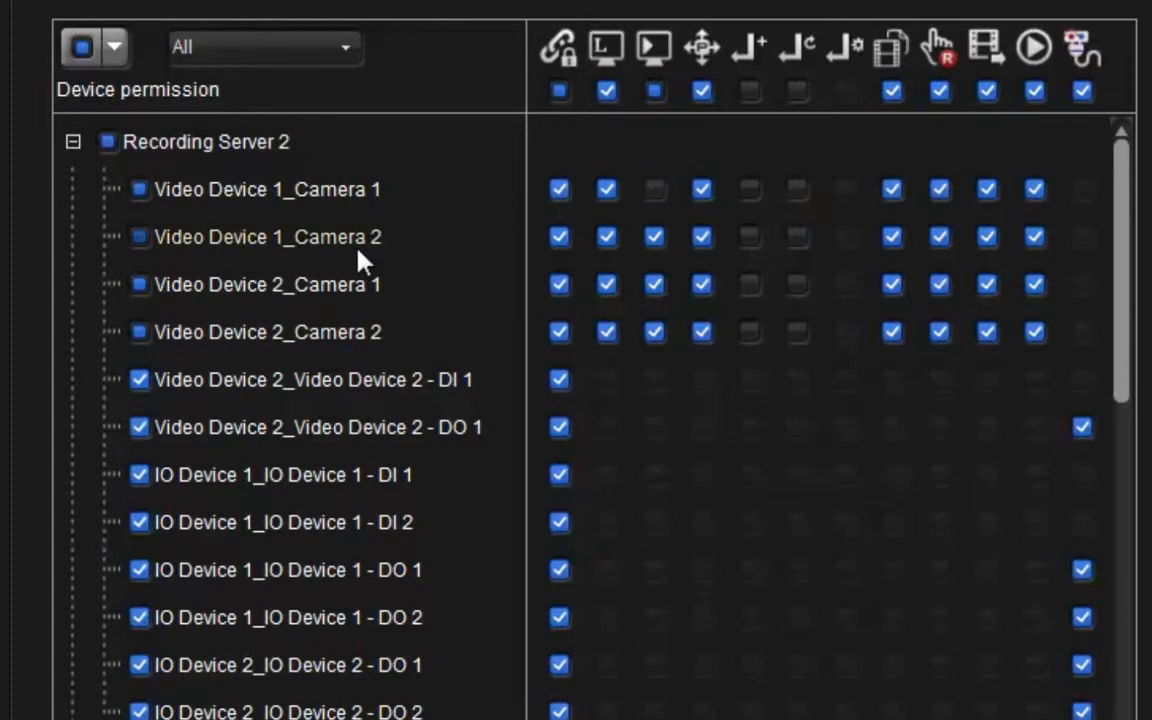
Enable the guard role's Control Preset point privilege and check the matching column in its device permissions
{"action": "left_click", "coordinate": [665, 46]}
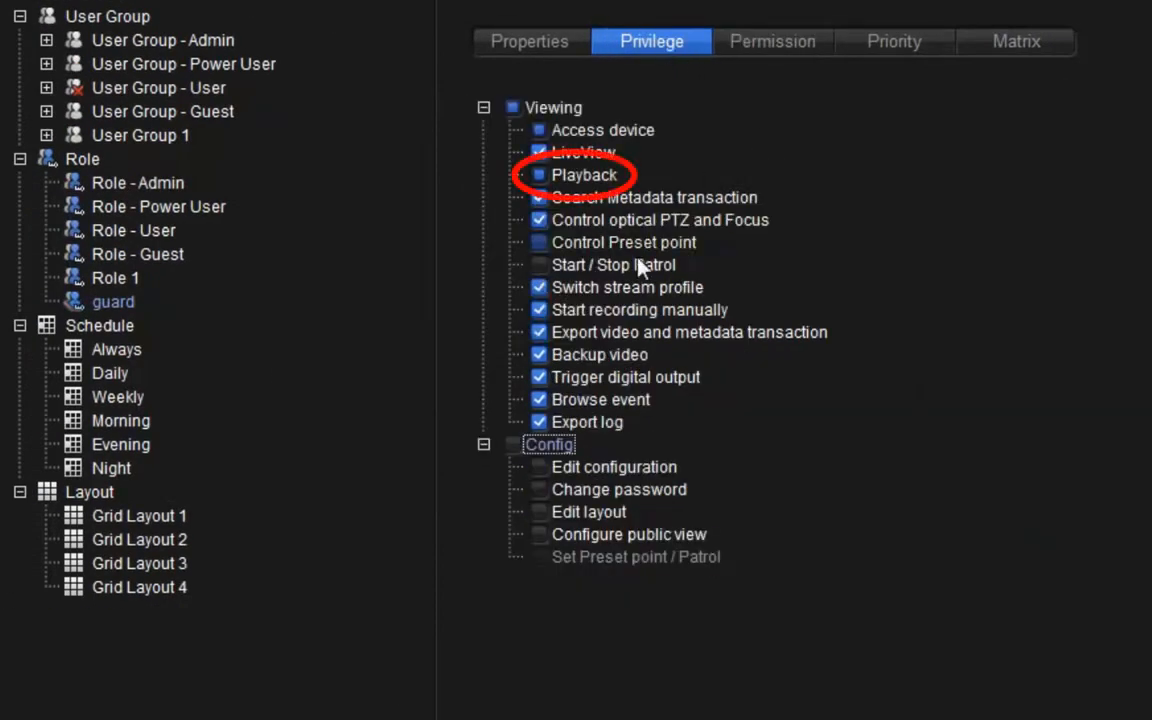
{"action": "left_click", "coordinate": [539, 242]}
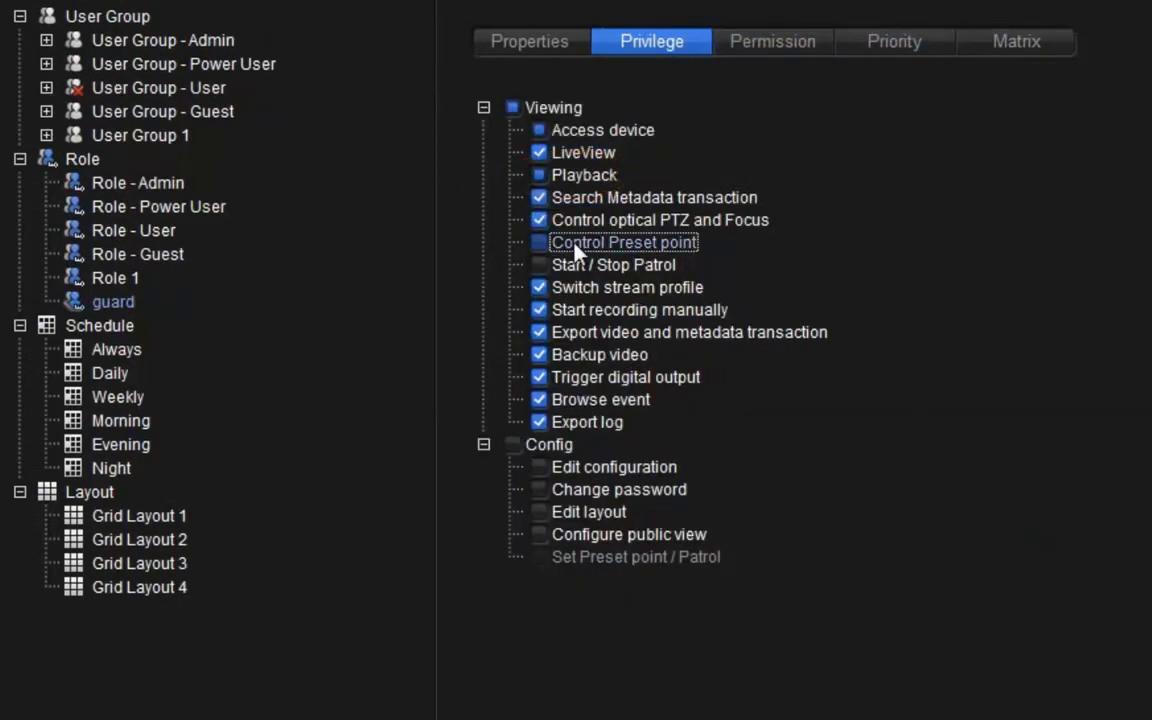
{"action": "left_click", "coordinate": [785, 44]}
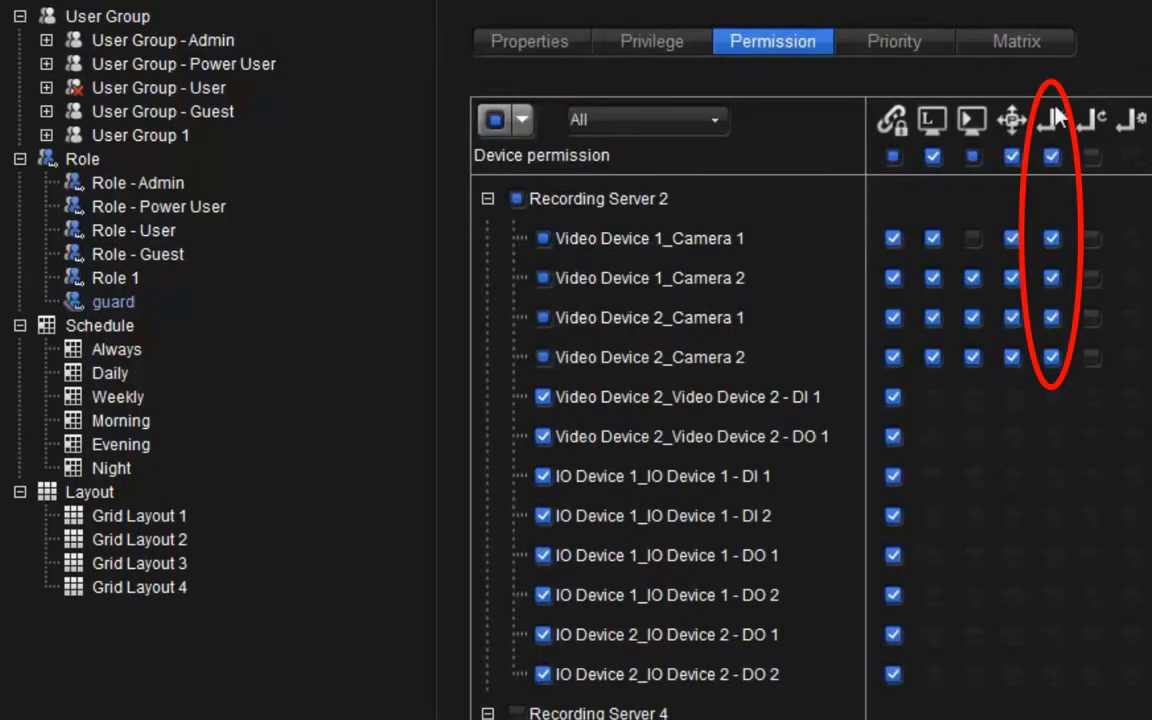
Set both the PTZ/Preset/Patrol priority and the Matrix priority of the guard role to 1
{"action": "left_click", "coordinate": [929, 48]}
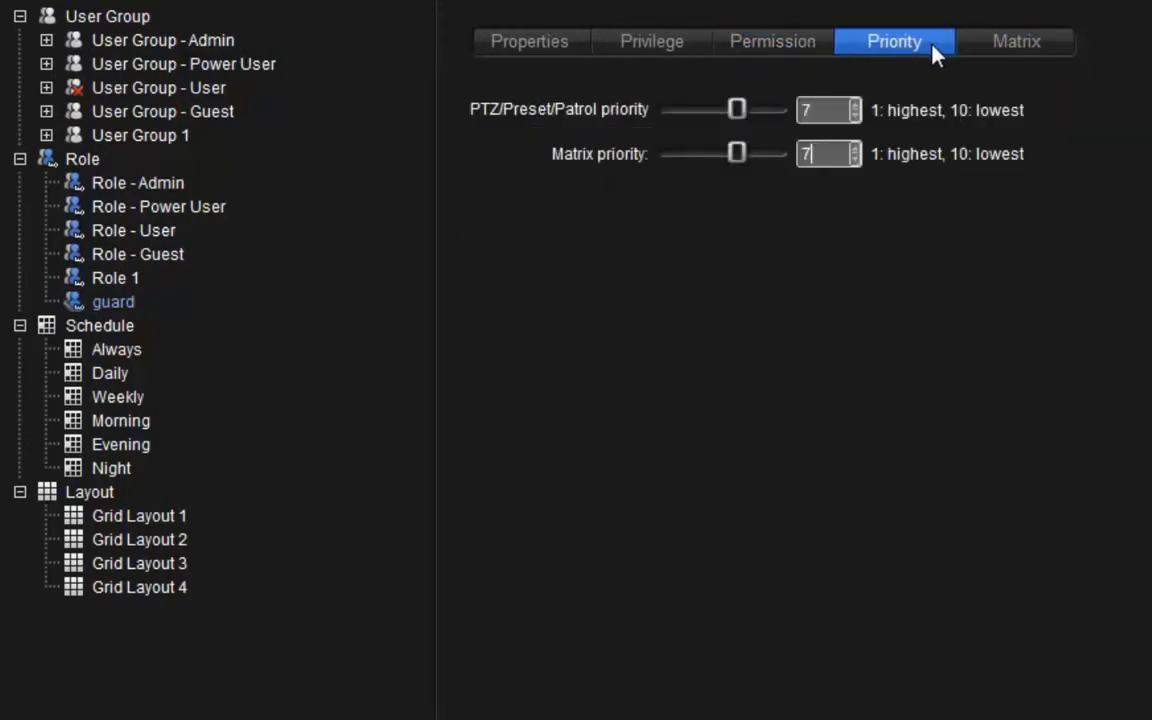
{"action": "mouse_move", "coordinate": [738, 110]}
{"action": "left_mouse_down"}
{"action": "mouse_move", "coordinate": [701, 110]}
{"action": "mouse_move", "coordinate": [743, 114]}
{"action": "left_mouse_up"}
{"action": "left_click_drag", "start_coordinate": [822, 115], "coordinate": [774, 107]}
{"action": "type", "text": "1"}
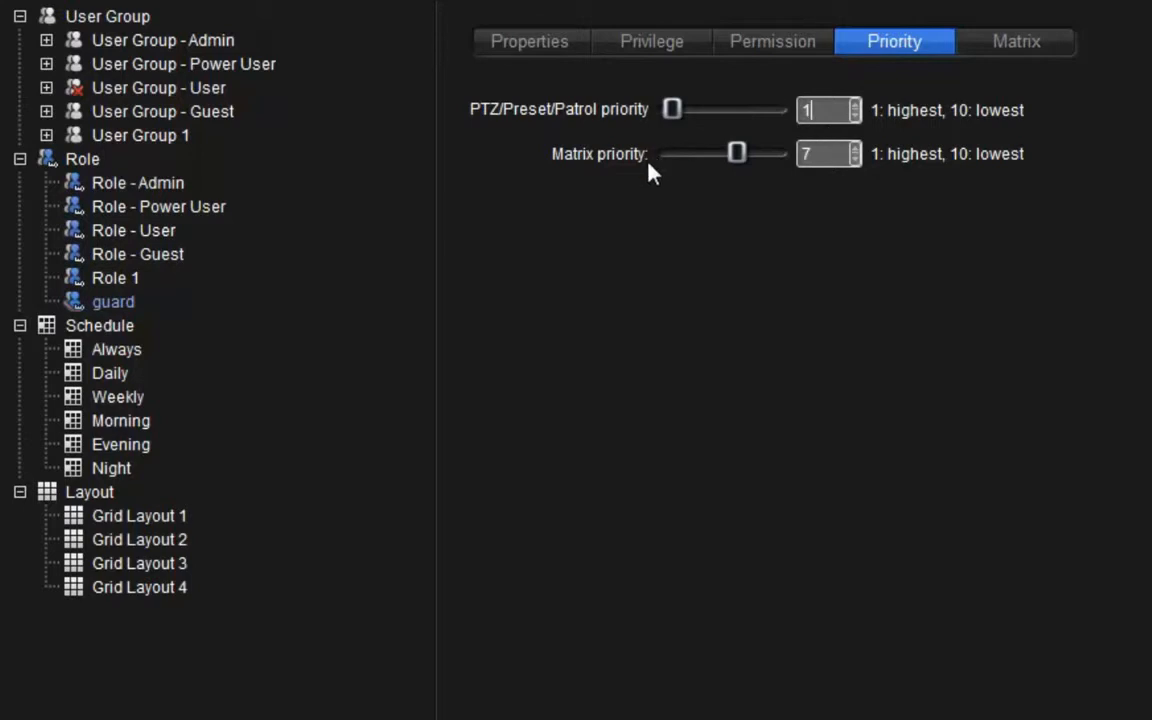
{"action": "left_click_drag", "start_coordinate": [827, 157], "coordinate": [779, 140]}
{"action": "type", "text": "1"}
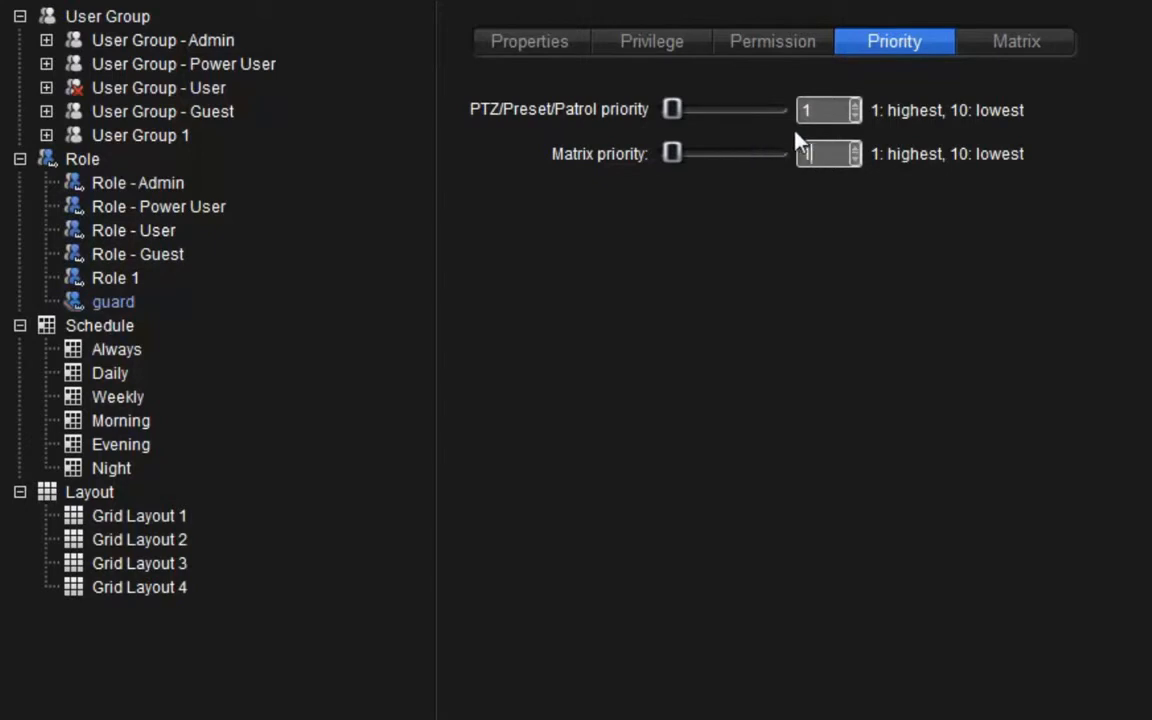
Allow the guard role to control Matrix 1 with "view profile 1" as its view profile, and toggle Matrix Auto connect
{"action": "left_click", "coordinate": [981, 51]}
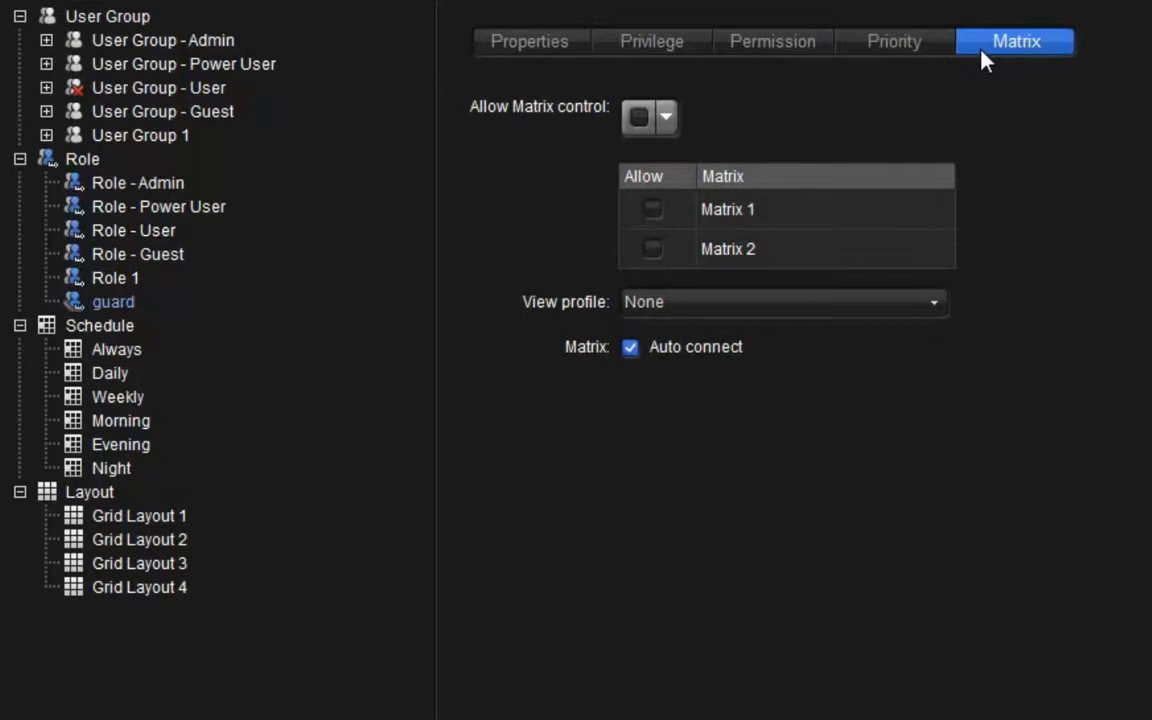
{"action": "left_click", "coordinate": [651, 211]}
{"action": "left_click", "coordinate": [731, 303]}
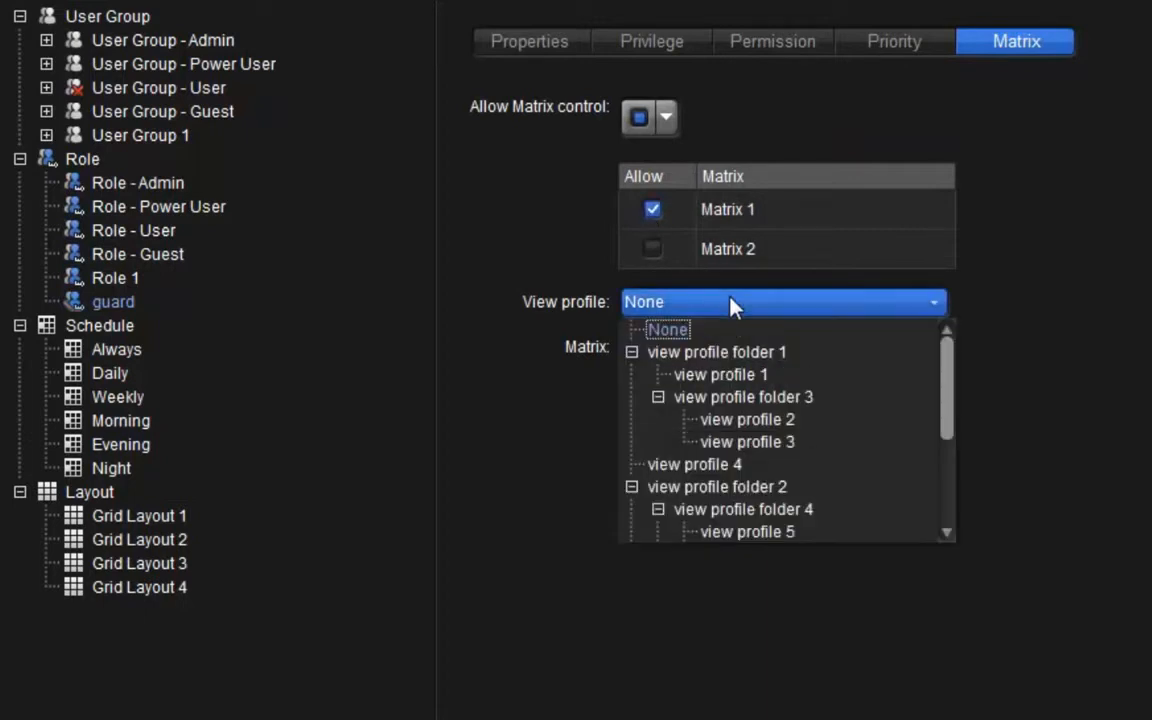
{"action": "left_click", "coordinate": [722, 374]}
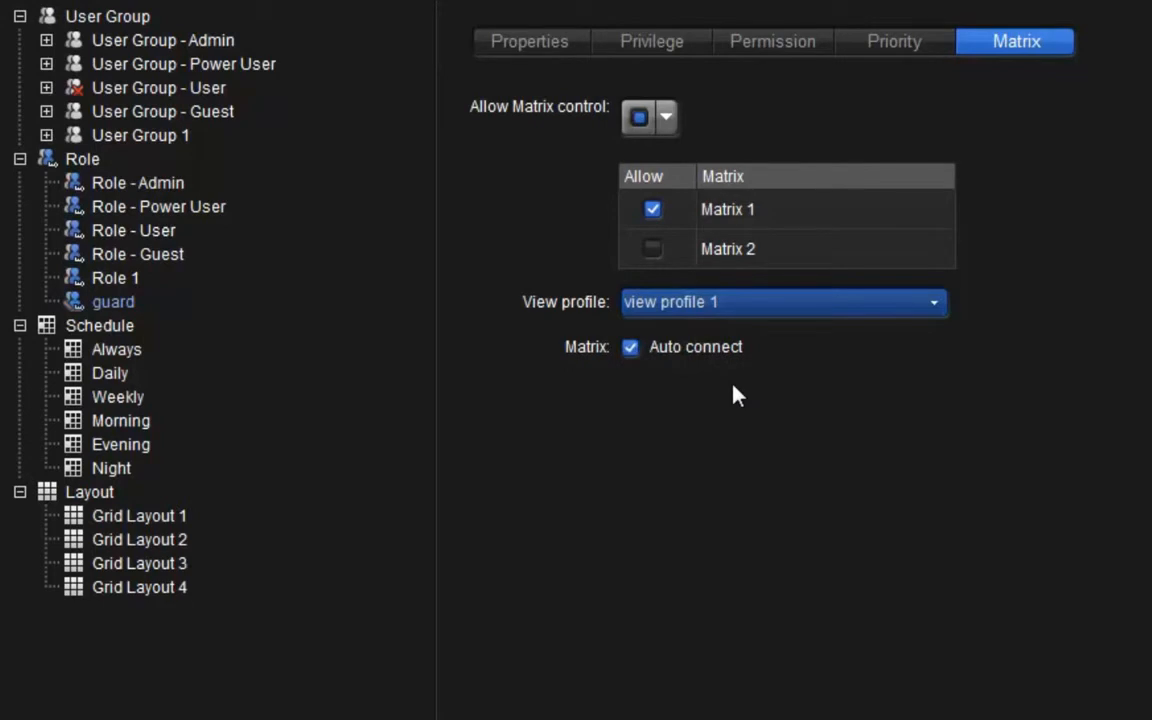
{"action": "left_click", "coordinate": [630, 349]}
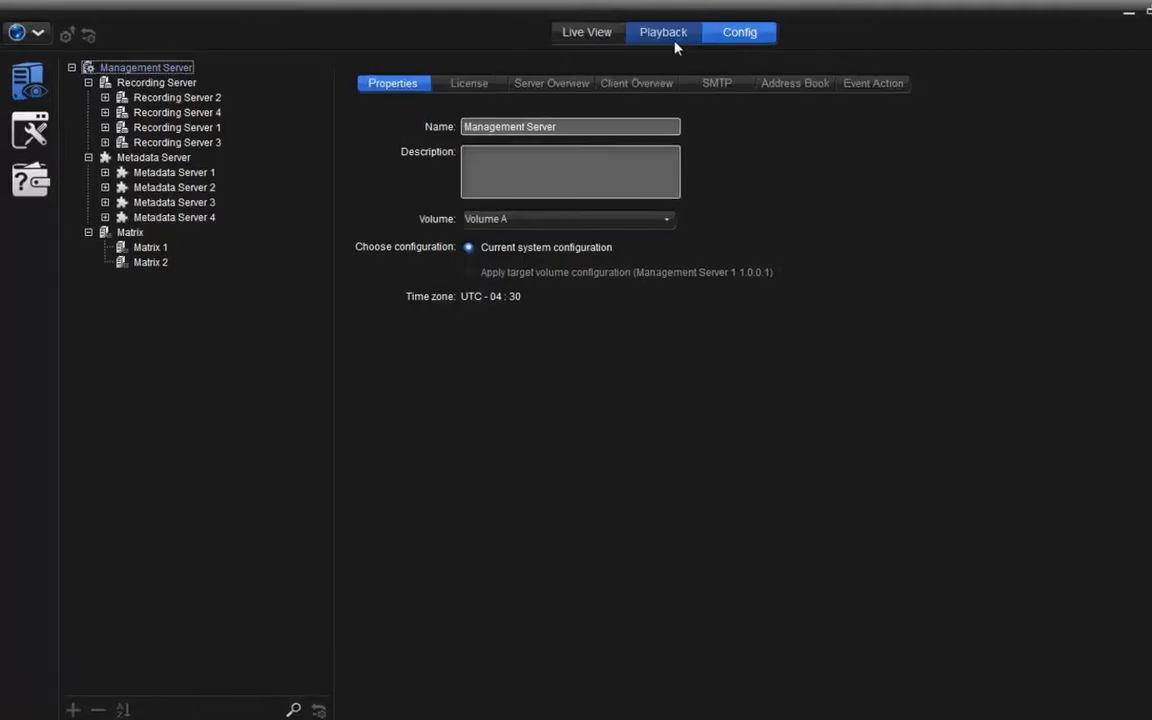
Add a new user group in the user settings and name it "guard- morning"
{"action": "left_click", "coordinate": [40, 155]}
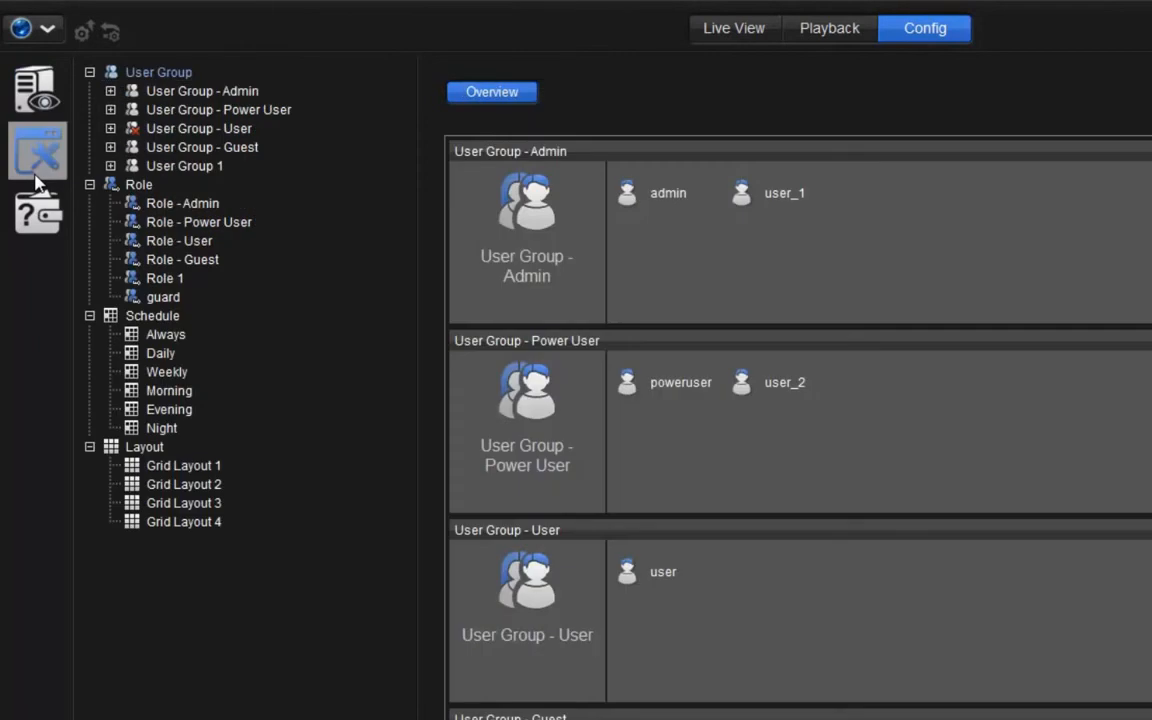
{"action": "left_click", "coordinate": [168, 73]}
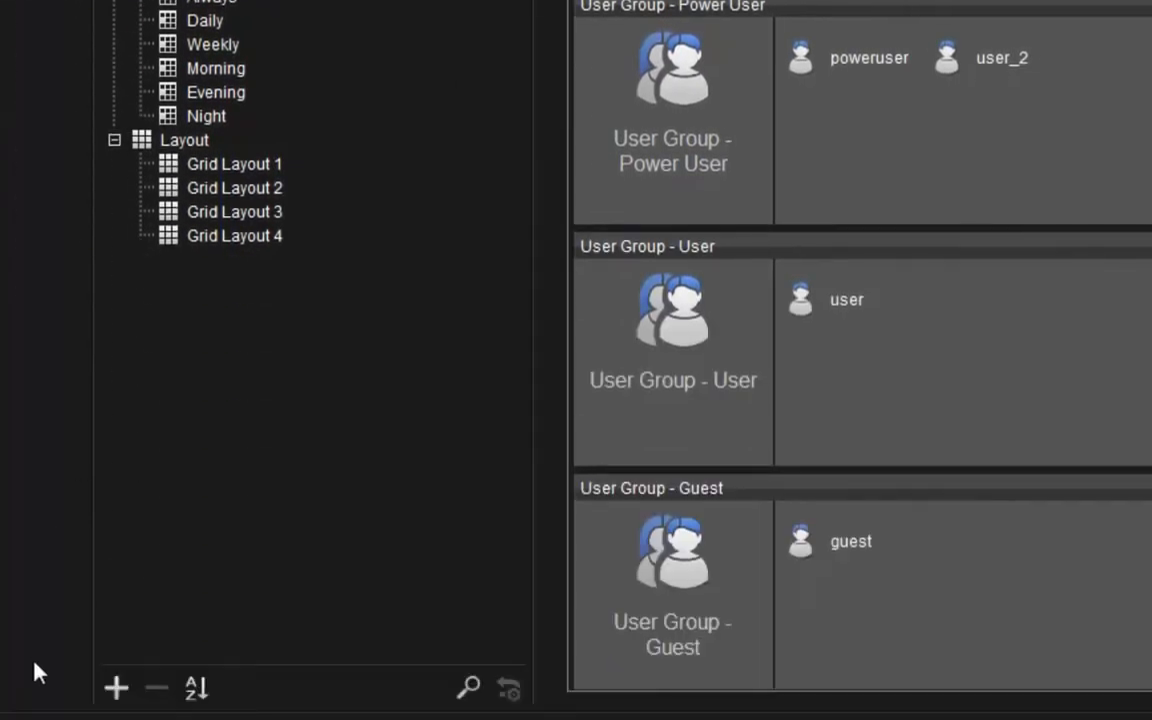
{"action": "left_click", "coordinate": [113, 687]}
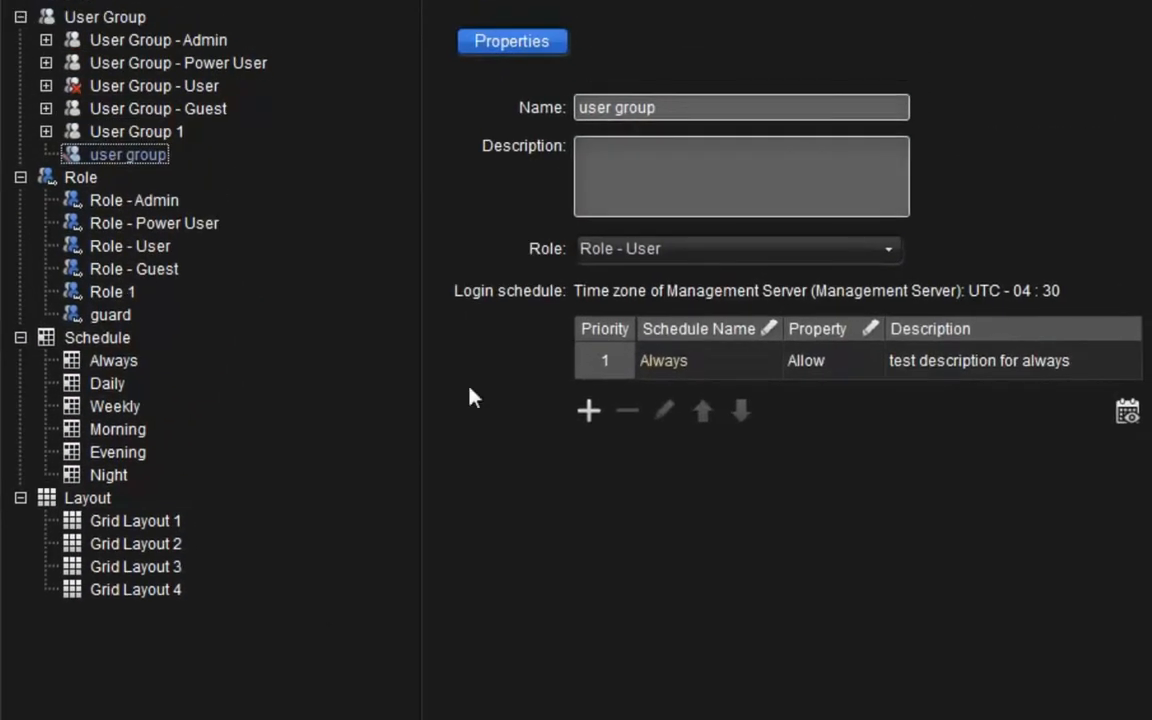
{"action": "left_click_drag", "start_coordinate": [658, 108], "coordinate": [572, 105]}
{"action": "type", "text": "guard- morning"}
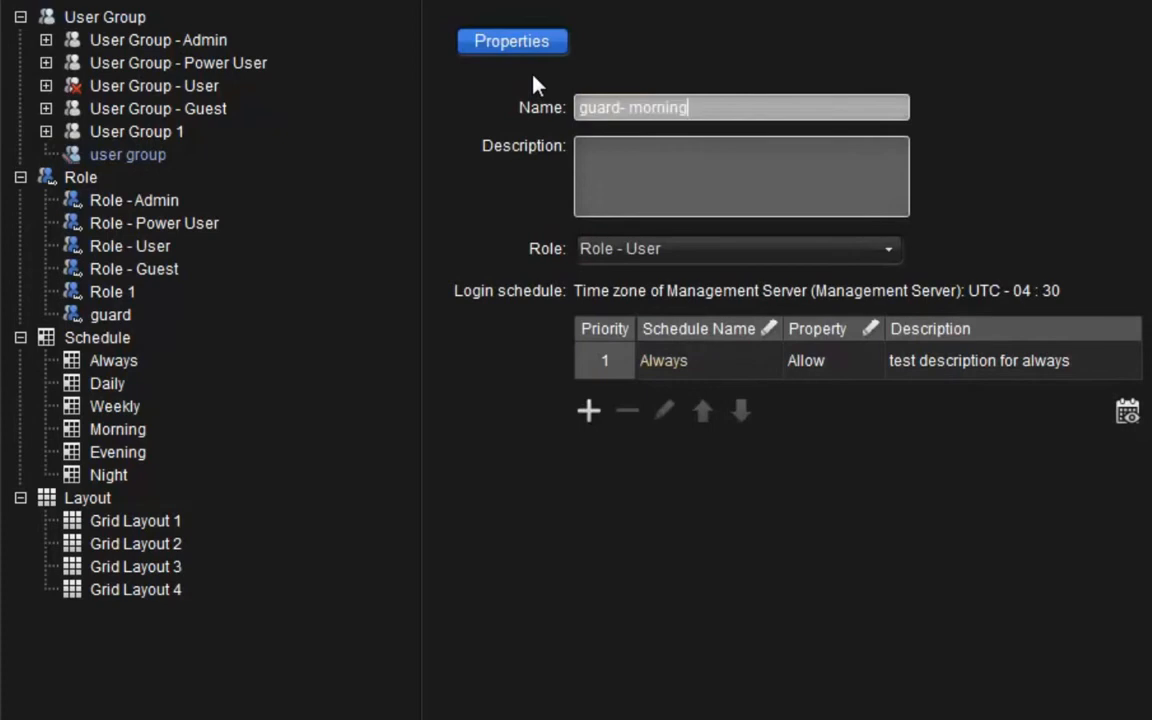
Assign the guard role to the guard- morning group and set its login schedule to Morning
{"action": "left_click", "coordinate": [690, 249]}
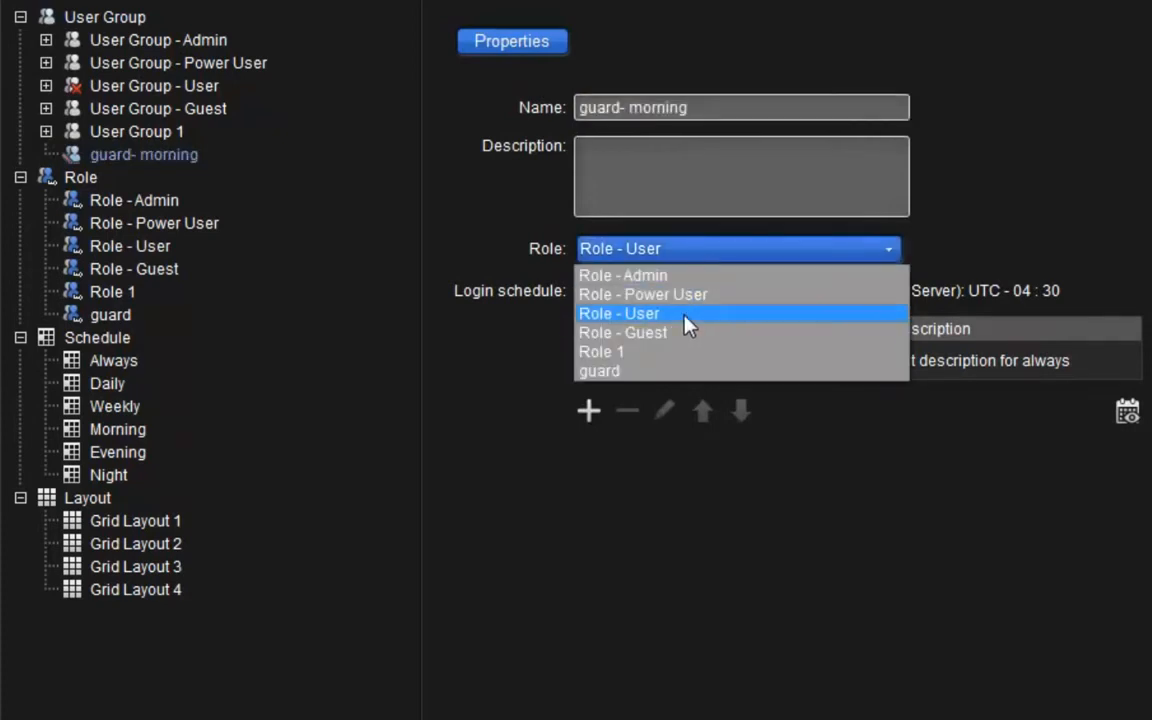
{"action": "left_click", "coordinate": [665, 372]}
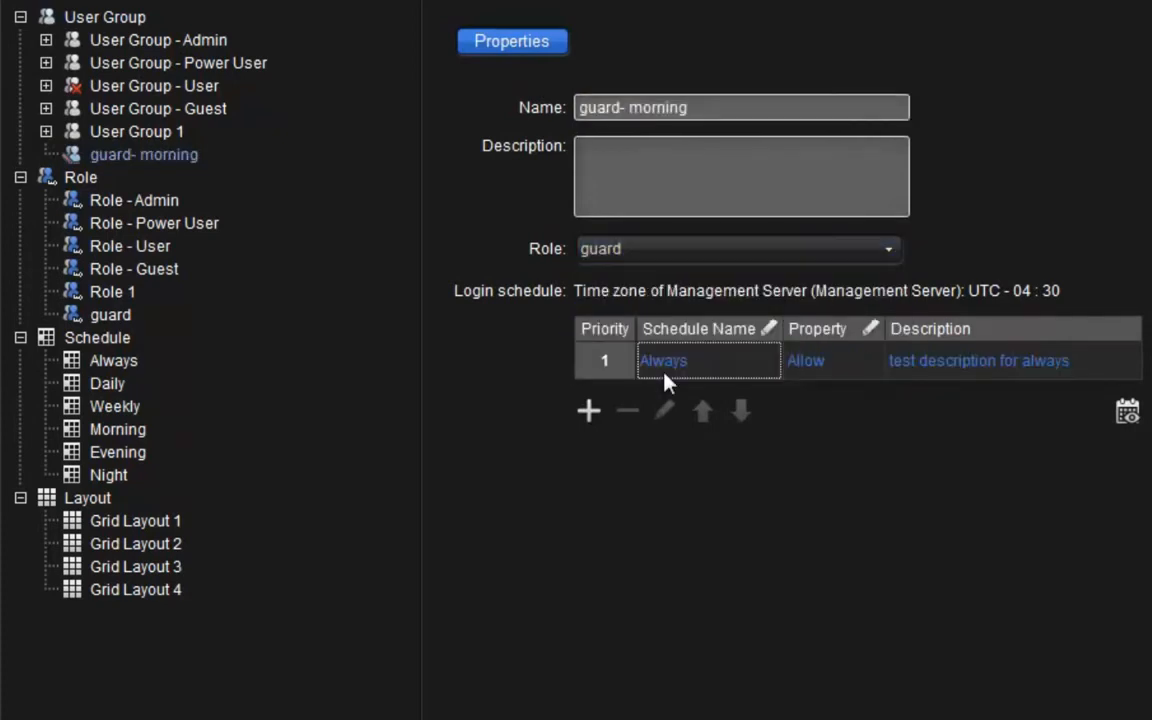
{"action": "left_click", "coordinate": [665, 375]}
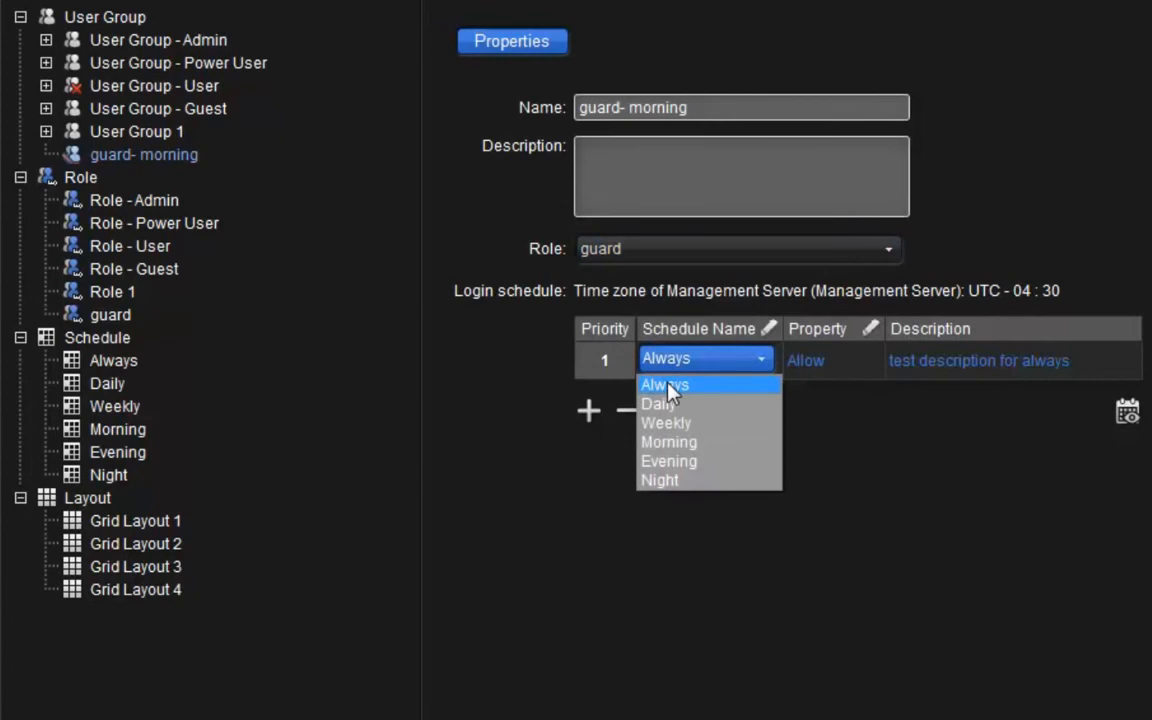
{"action": "left_click", "coordinate": [686, 446]}
Add a new user to the guard- morning group and name it "guard1"
{"action": "left_click", "coordinate": [139, 160]}
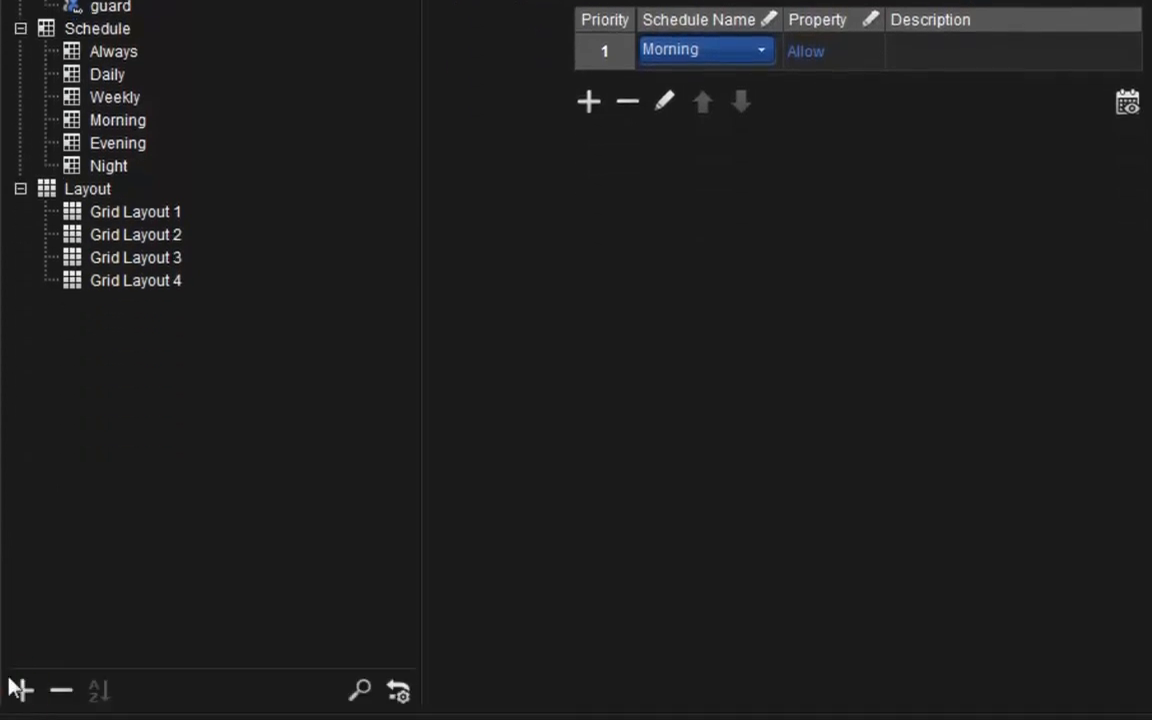
{"action": "left_click", "coordinate": [20, 690]}
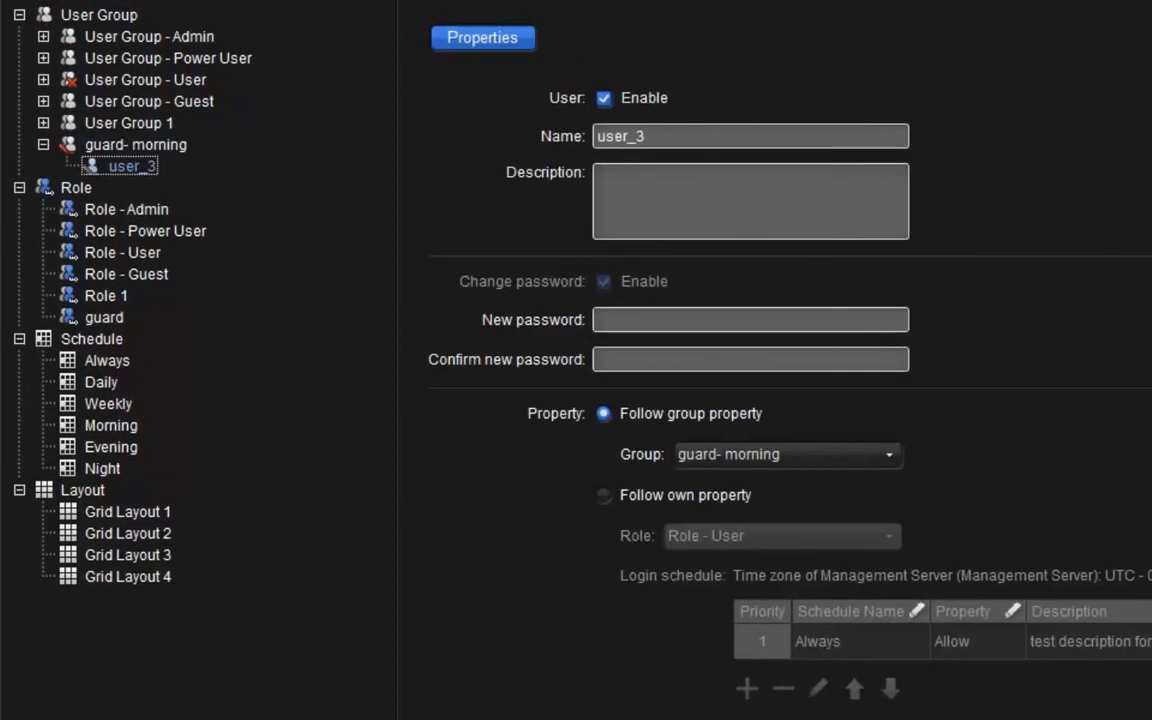
{"action": "key", "text": "Tab"}
{"action": "type", "text": "g"}
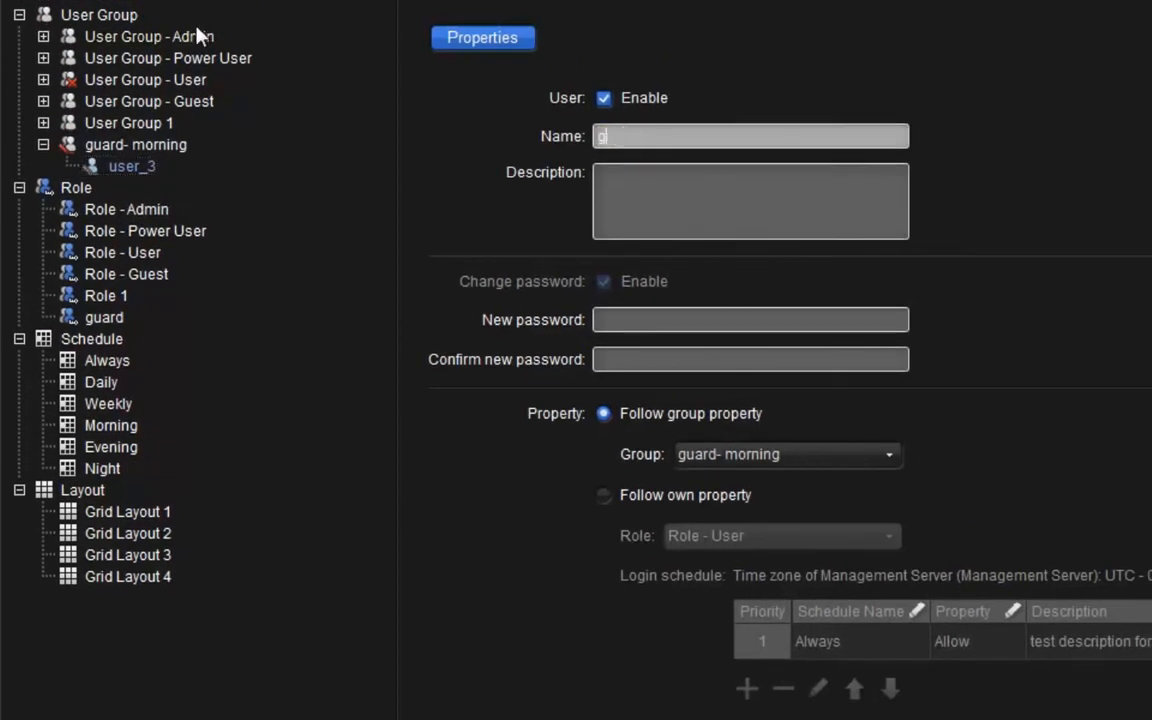
{"action": "type", "text": "uard1"}
{"action": "left_click", "coordinate": [626, 359]}
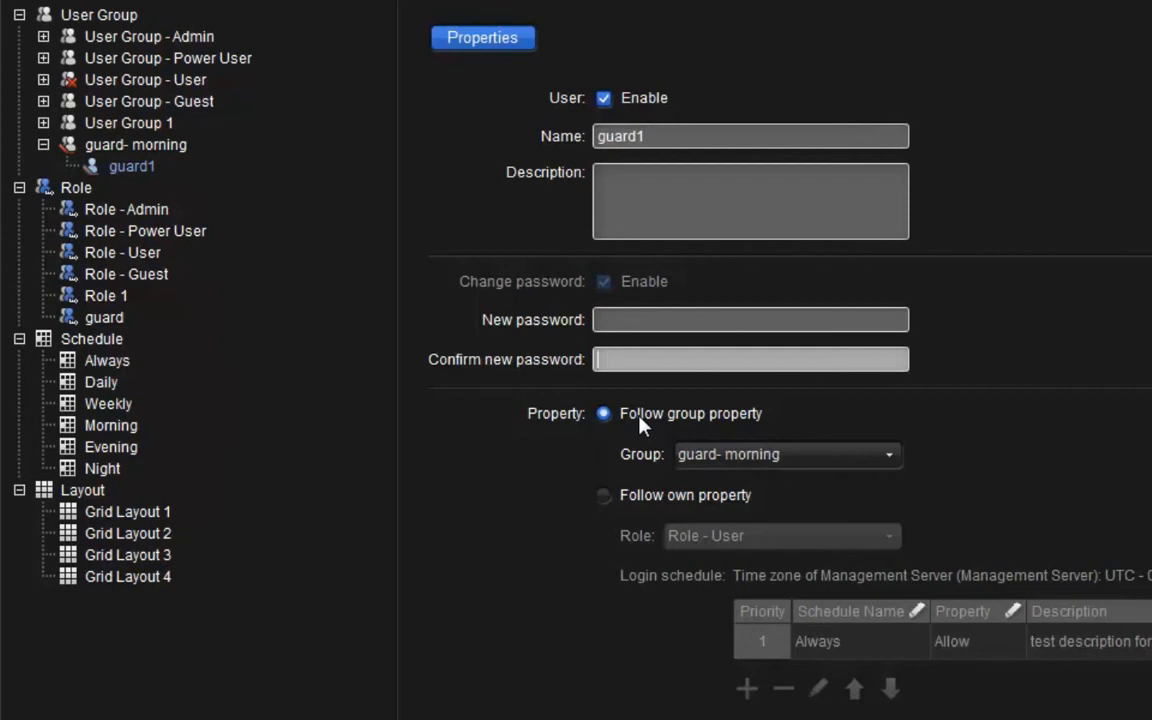
Make the guard1 user follow its own property instead of the group's, with Role - Guest as its role
{"action": "left_click", "coordinate": [638, 497]}
{"action": "left_click", "coordinate": [646, 542]}
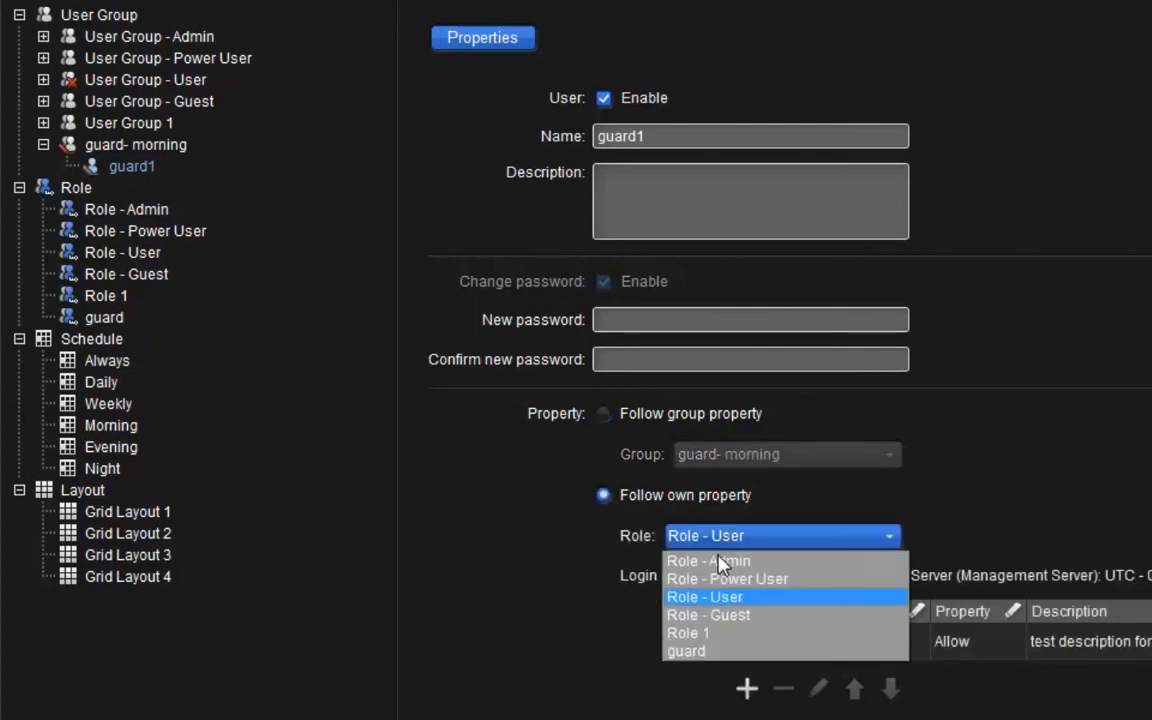
{"action": "left_click", "coordinate": [720, 615]}
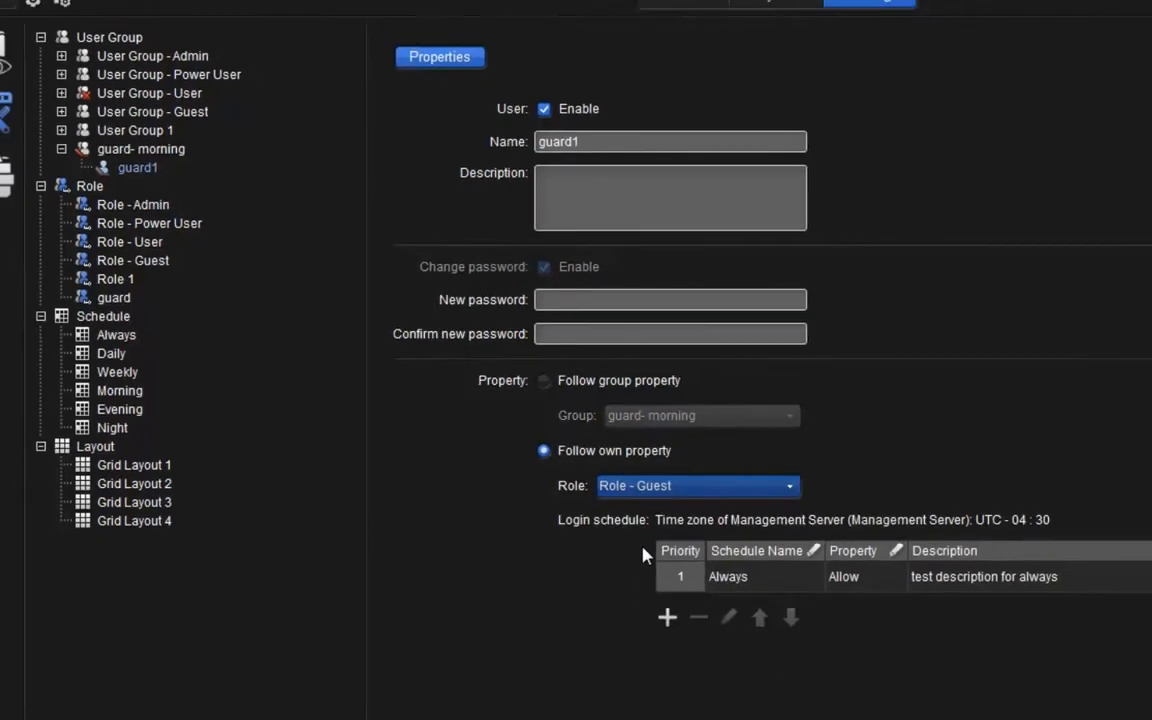